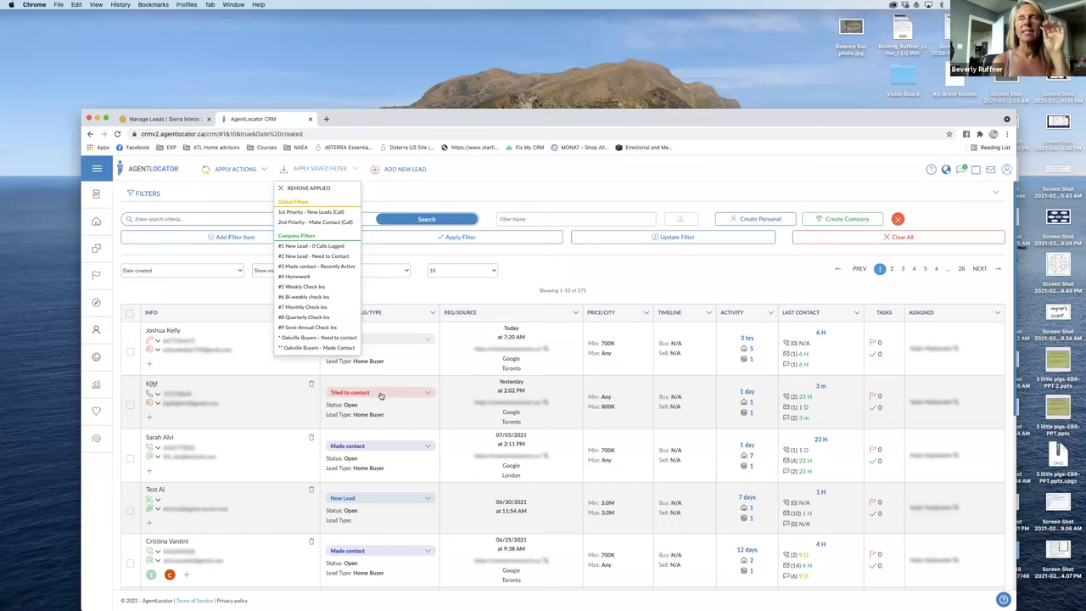
# Add a filter item on Lead Status to the leads list and open its value choices.
pyautogui.click(583, 272)
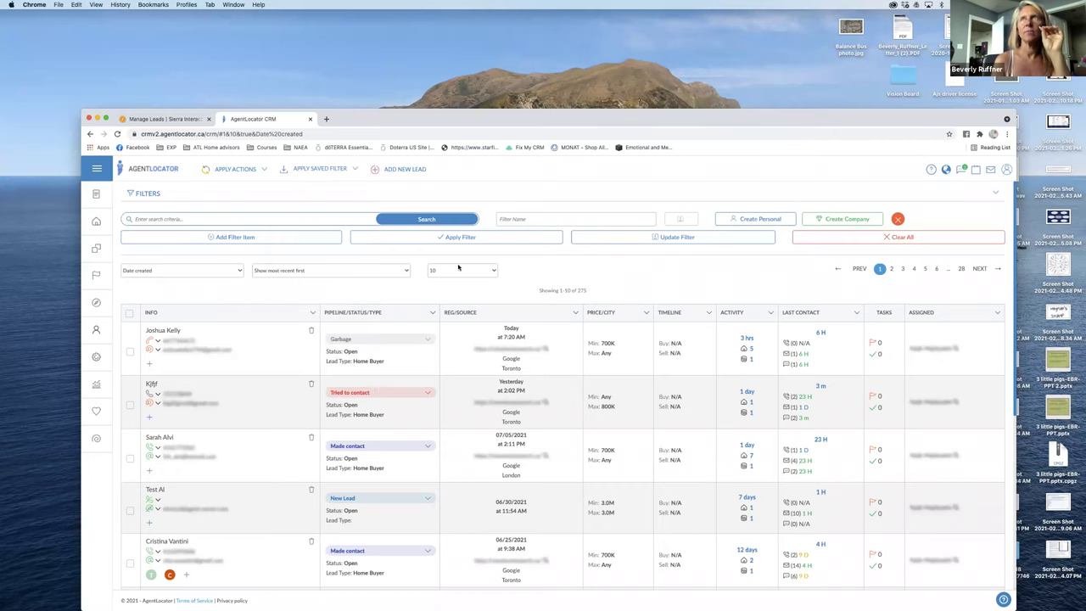
pyautogui.click(242, 238)
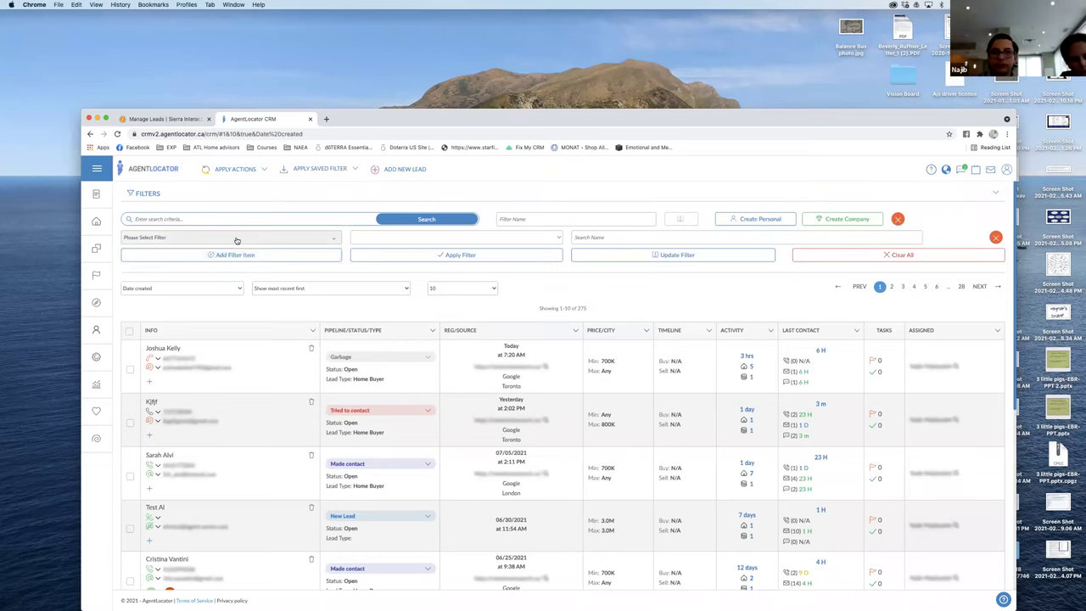
pyautogui.click(236, 238)
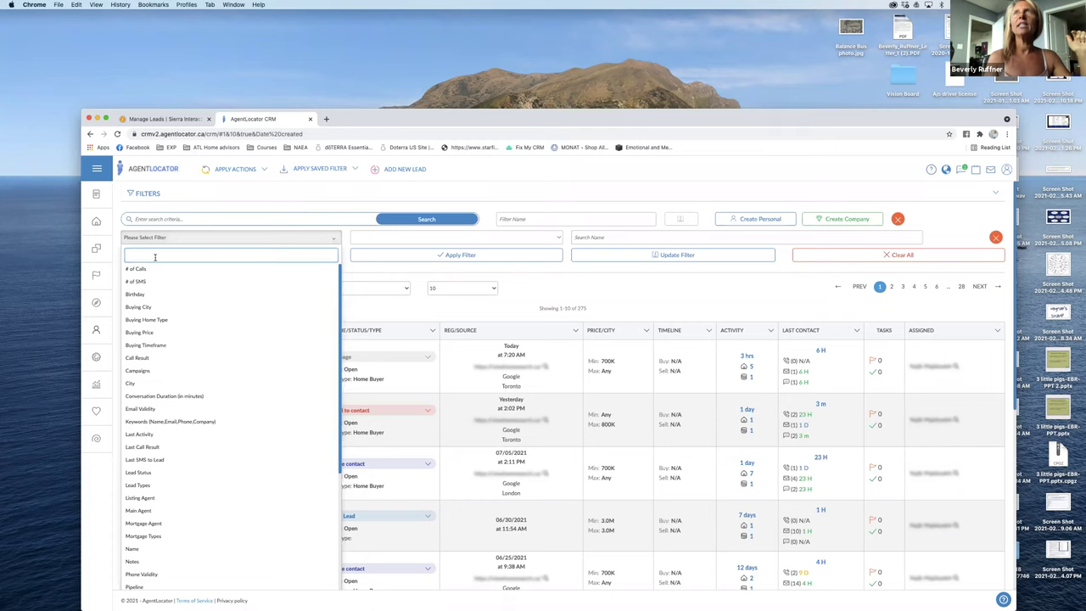
pyautogui.write('st')
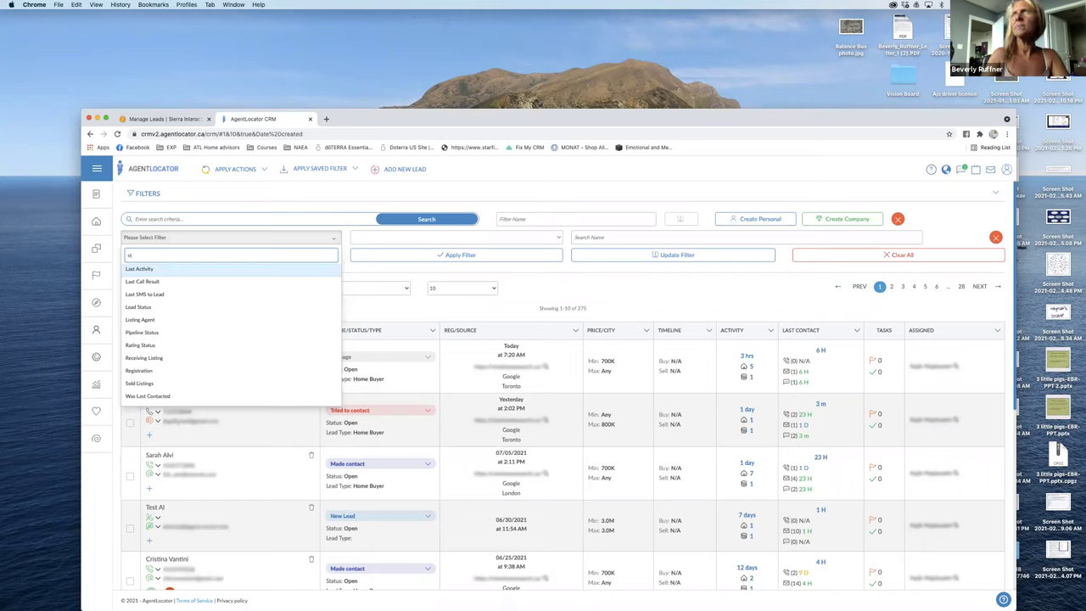
pyautogui.click(139, 309)
pyautogui.click(595, 238)
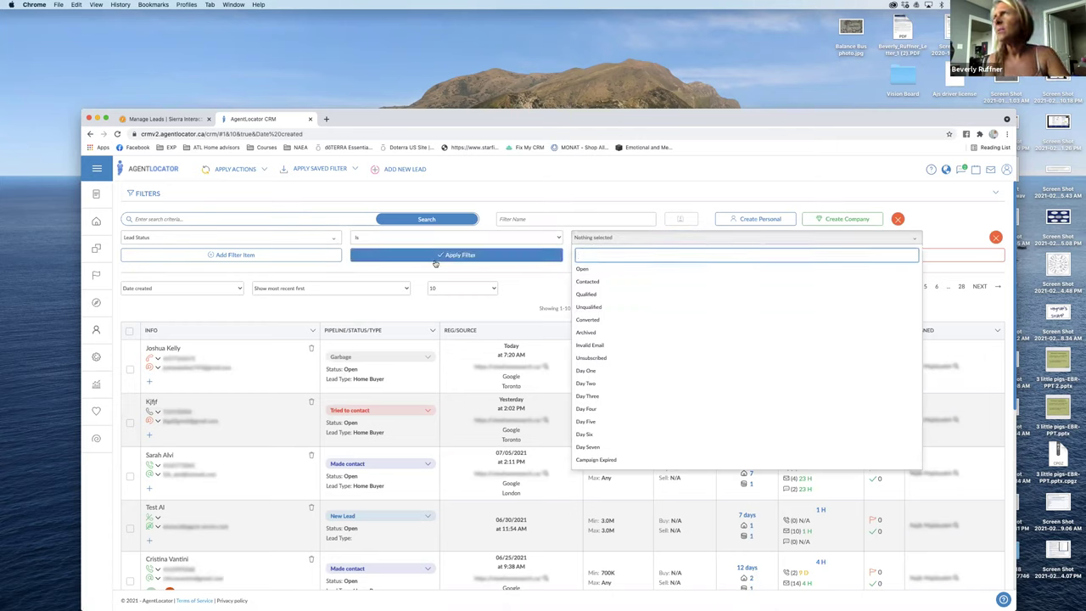
# Try Pipeline Status as the filter item's field and open its date range choices.
pyautogui.click(194, 238)
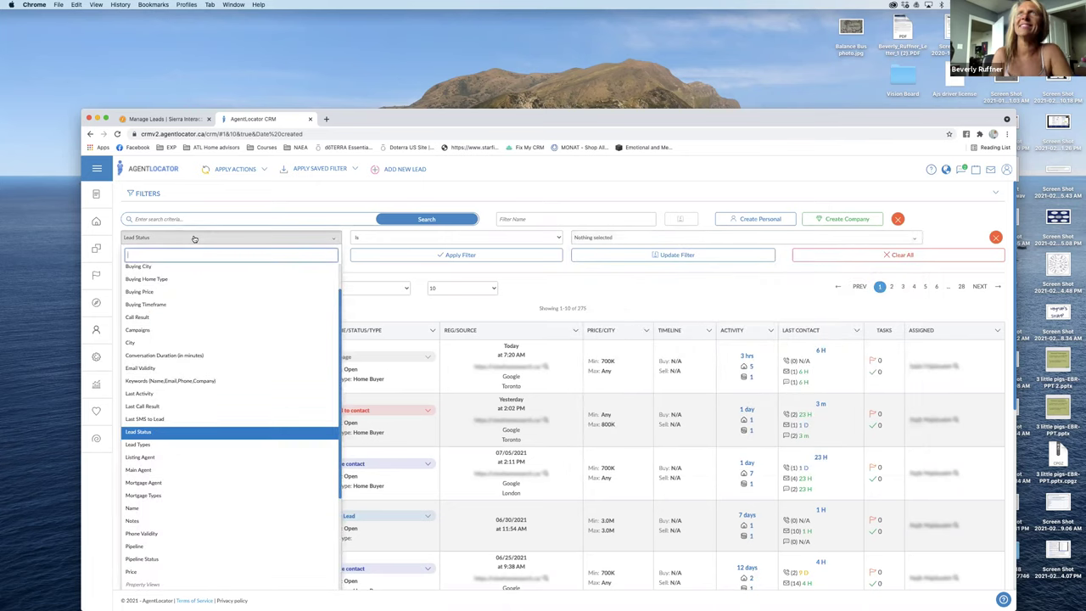
pyautogui.write('sta')
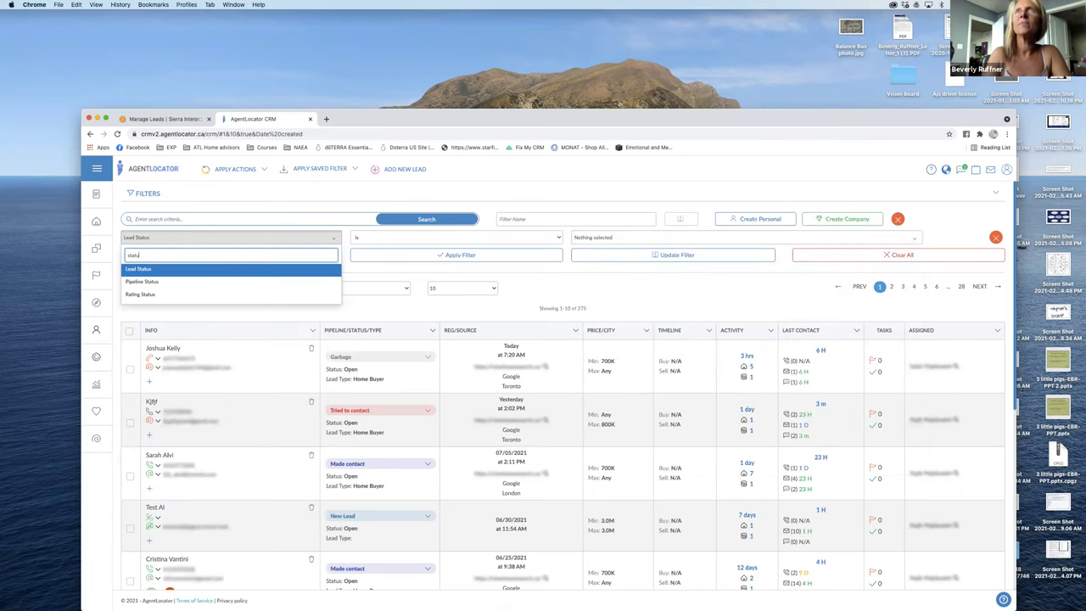
pyautogui.write('tus')
pyautogui.press('Down')
pyautogui.press('Return')
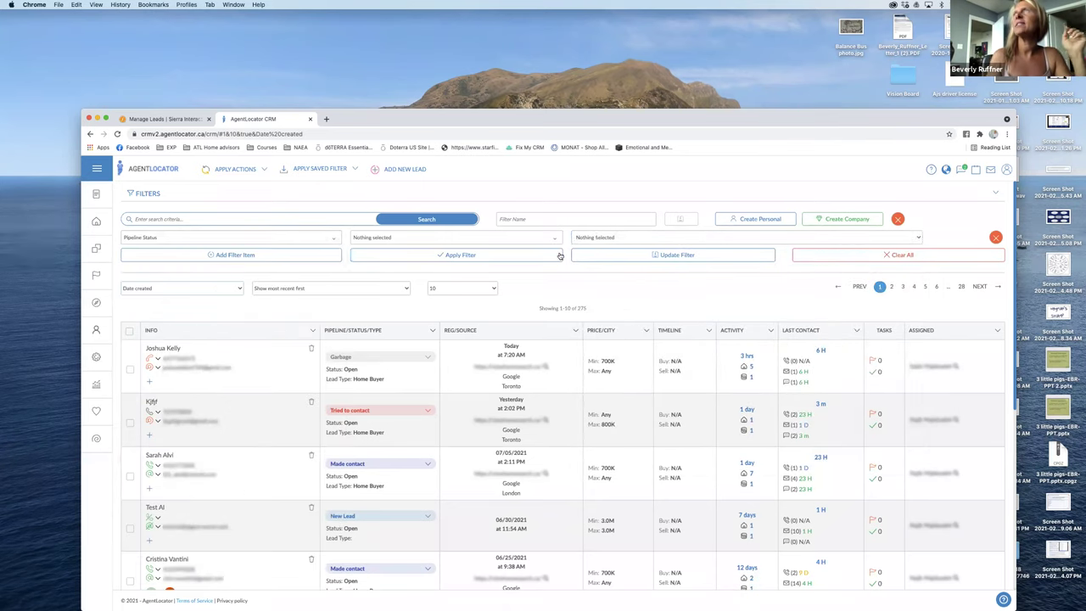
pyautogui.click(593, 239)
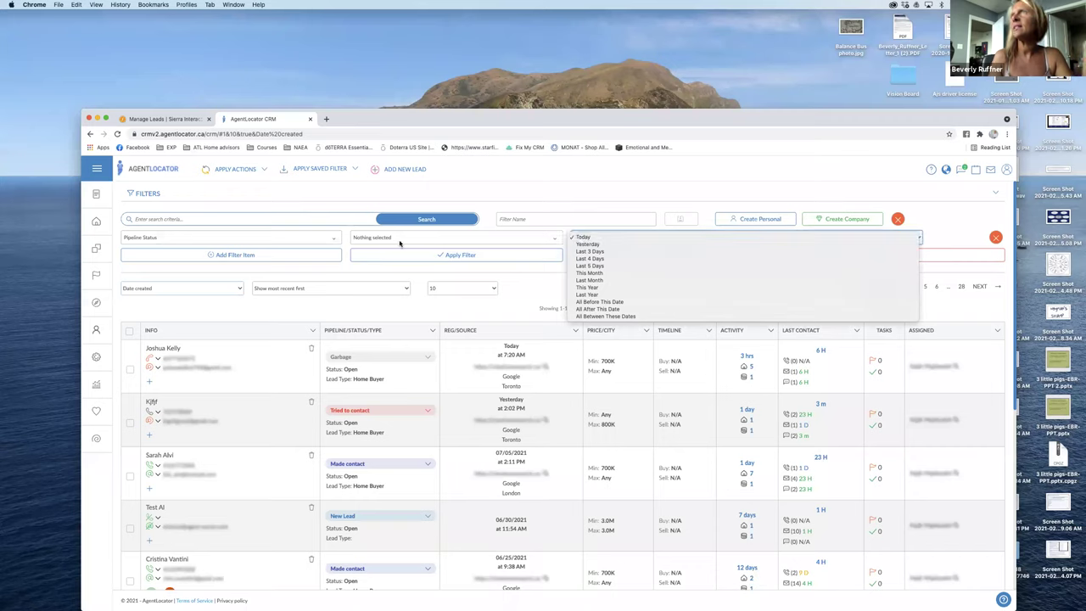
# Set the filter item to Pipeline is New Lead or Tried to contact, and apply the filter.
pyautogui.click(231, 243)
pyautogui.click(230, 243)
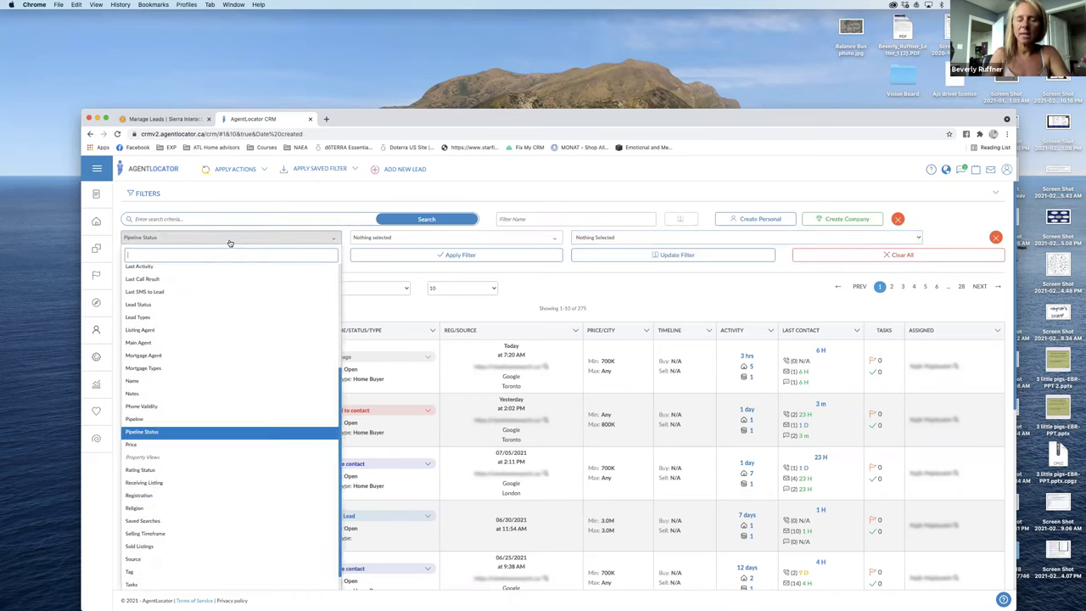
pyautogui.write('pipe')
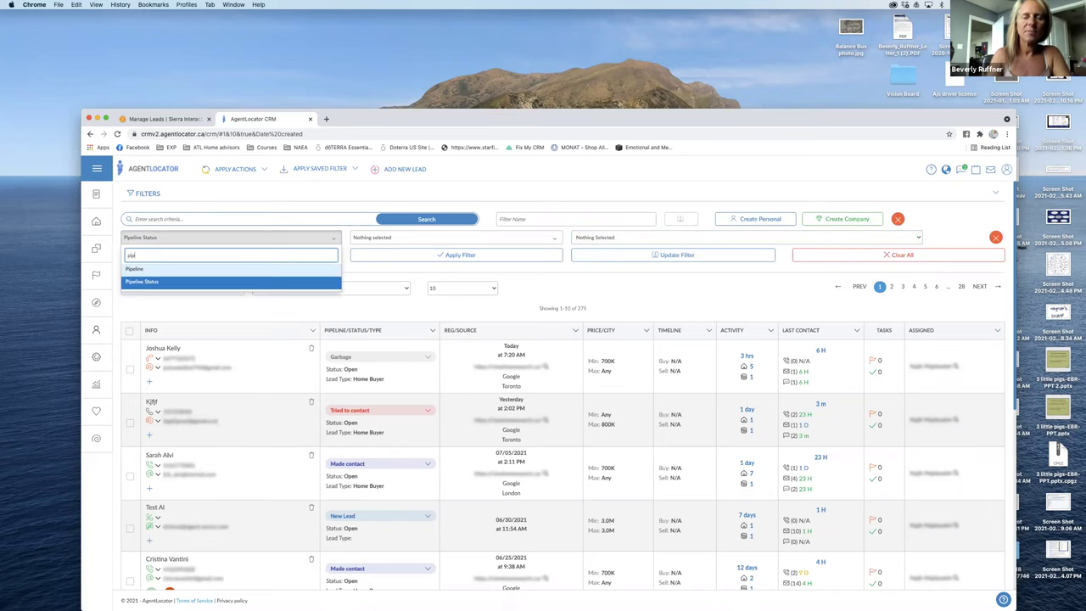
pyautogui.click(169, 269)
pyautogui.click(621, 240)
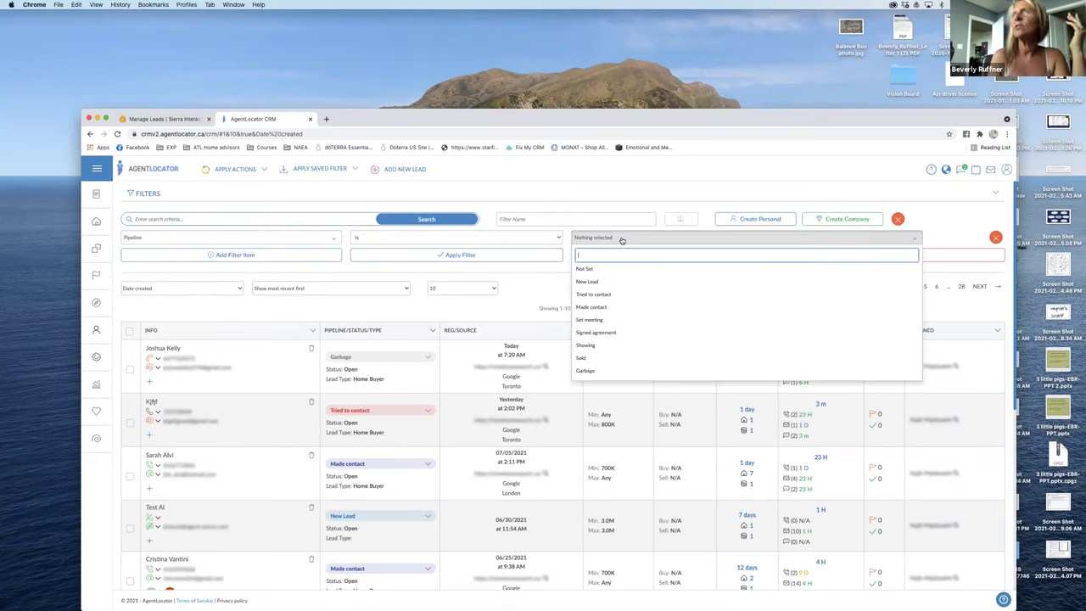
pyautogui.click(586, 294)
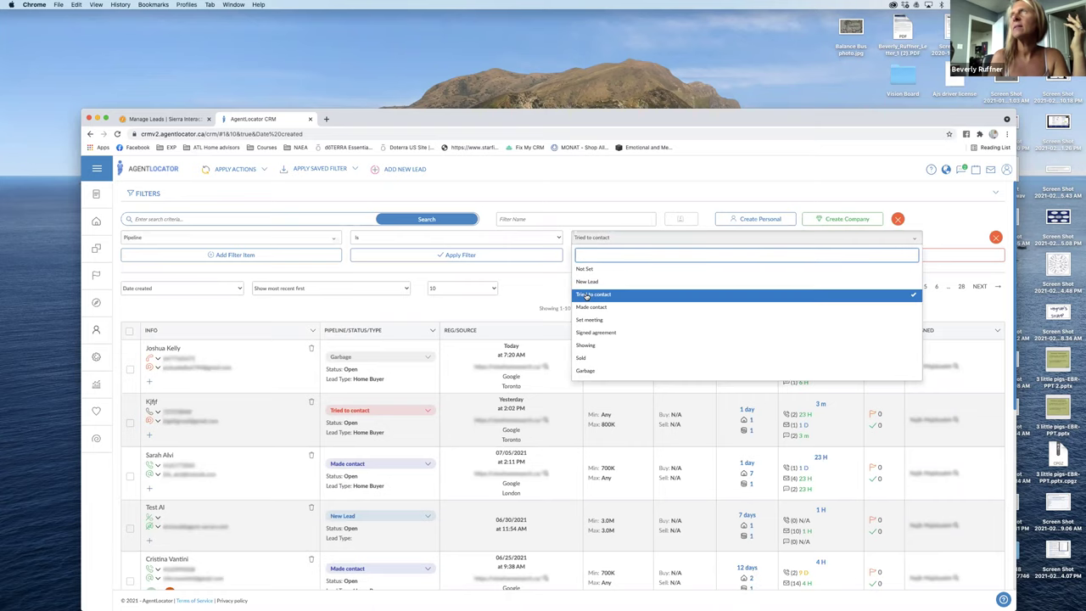
pyautogui.click(587, 281)
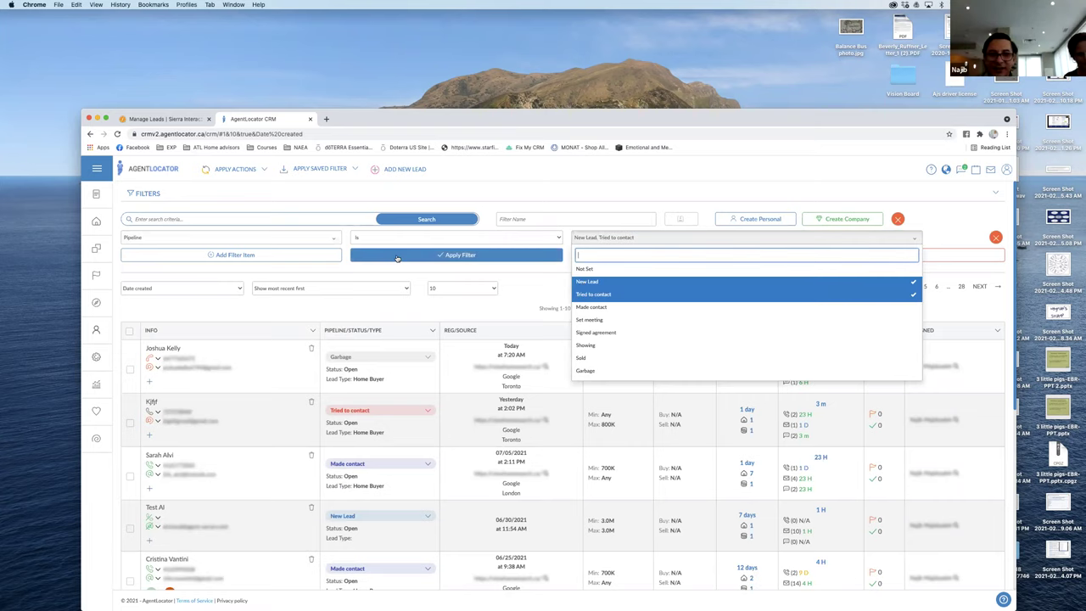
pyautogui.click(395, 258)
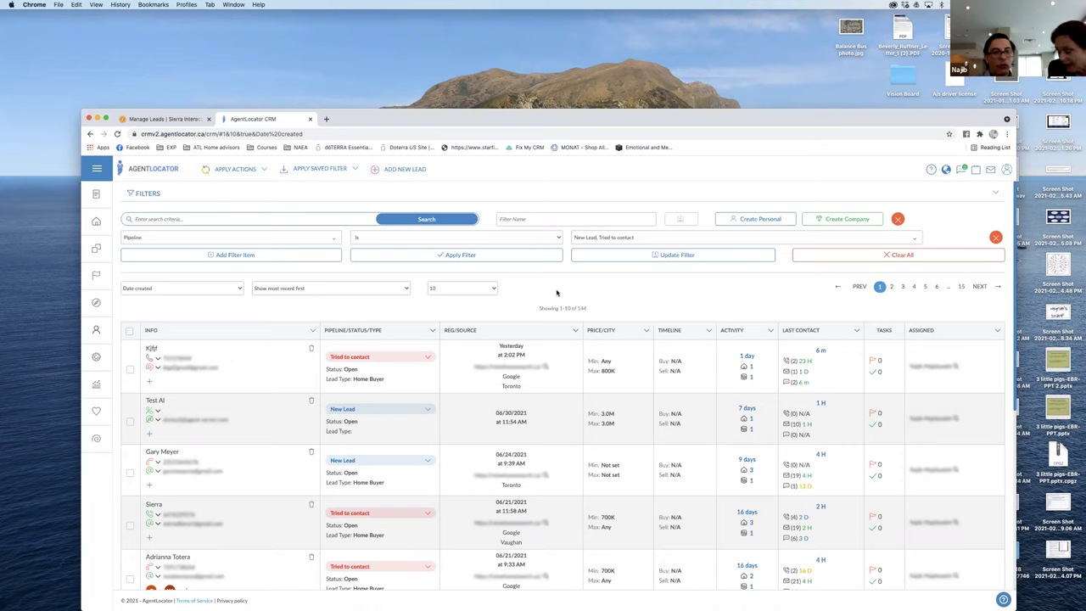
# Apply the saved company filter #5 Weekly Check Ins and review the listed leads' call history.
pyautogui.click(356, 171)
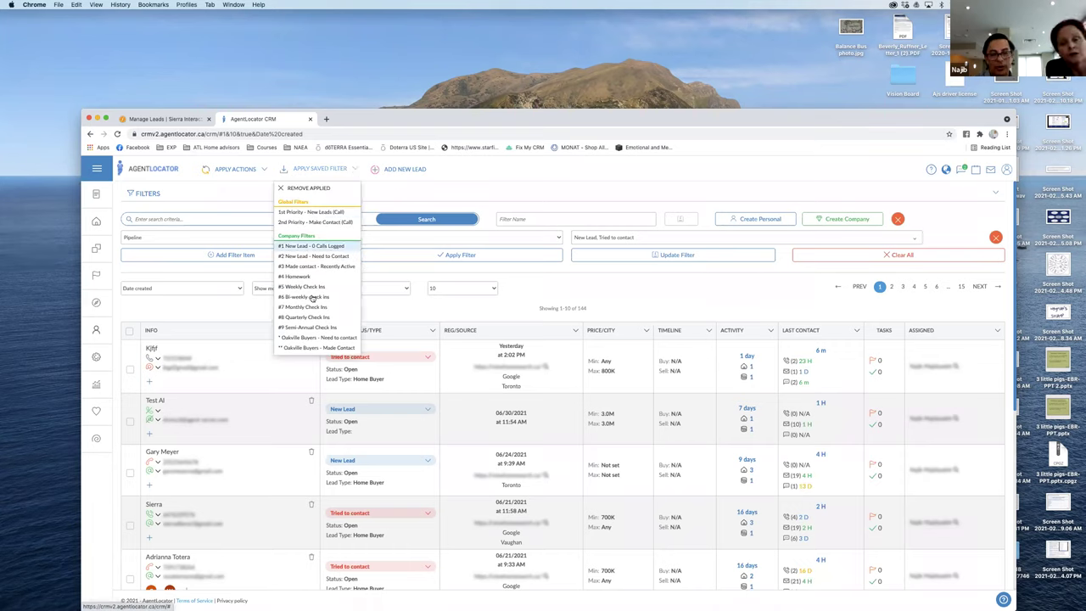
pyautogui.click(297, 288)
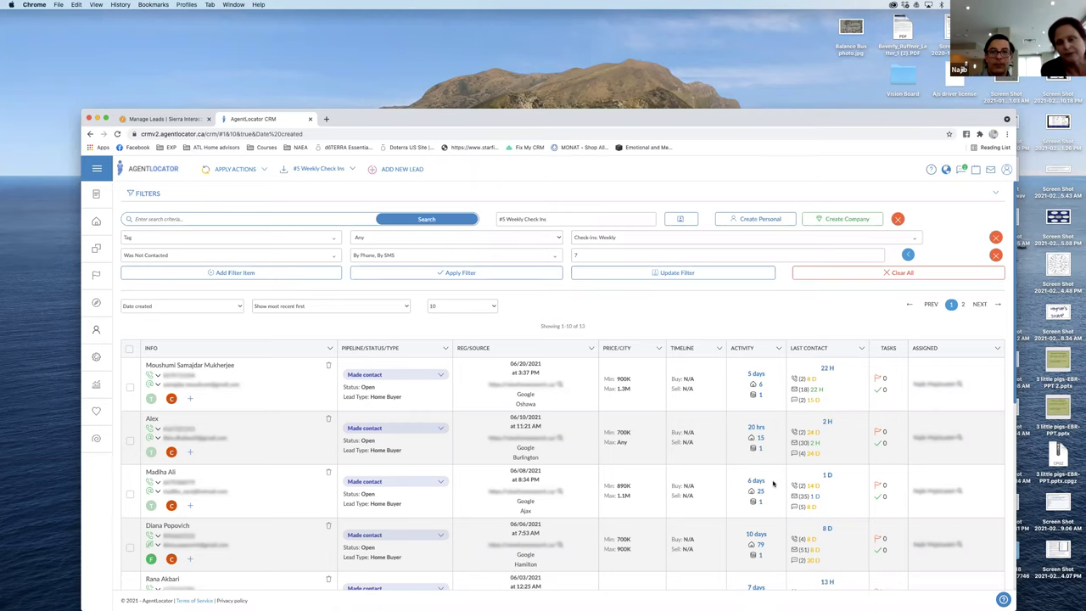
pyautogui.scroll(-3, 772, 484)
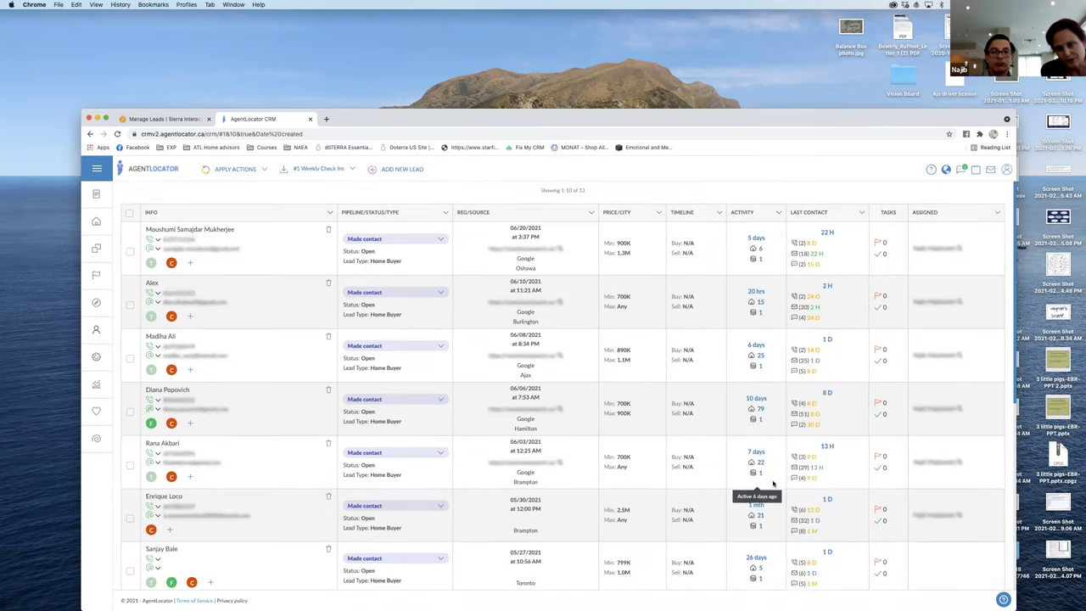
pyautogui.scroll(-2, 738, 569)
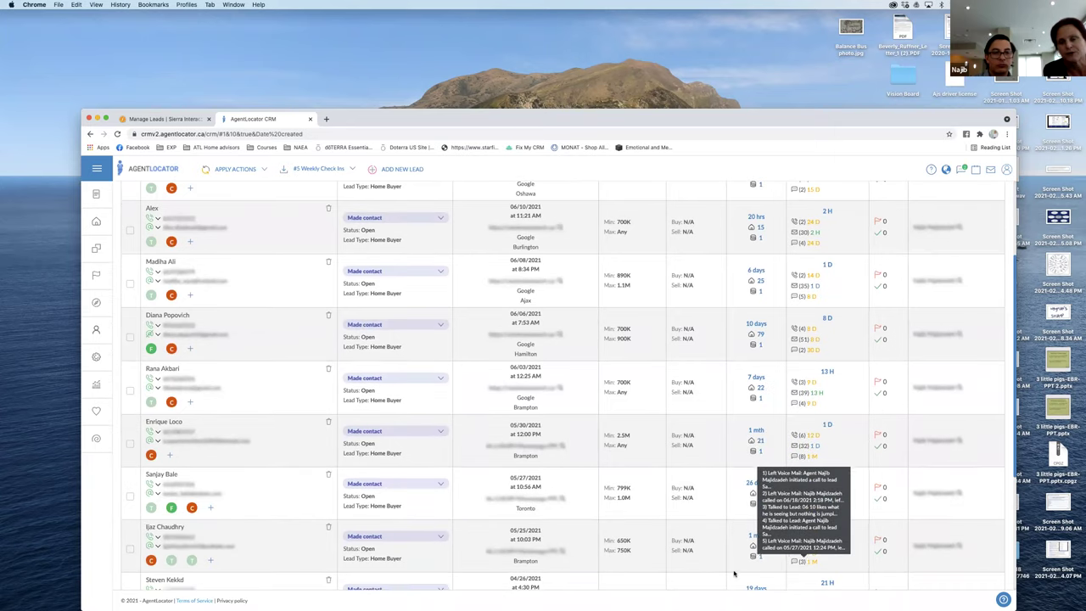
pyautogui.scroll(-3, 717, 569)
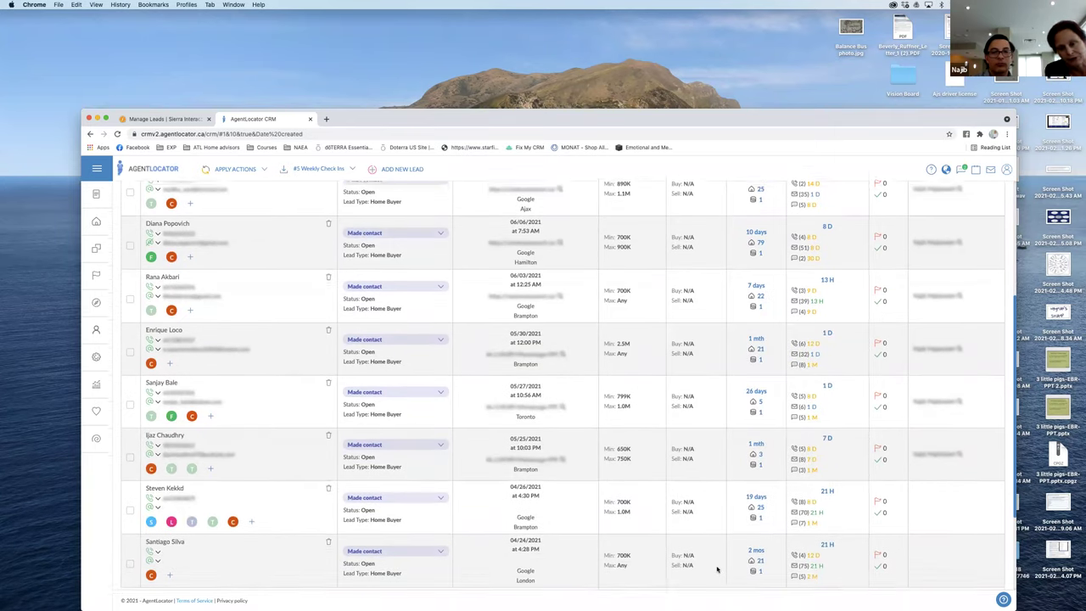
pyautogui.scroll(-1, 717, 570)
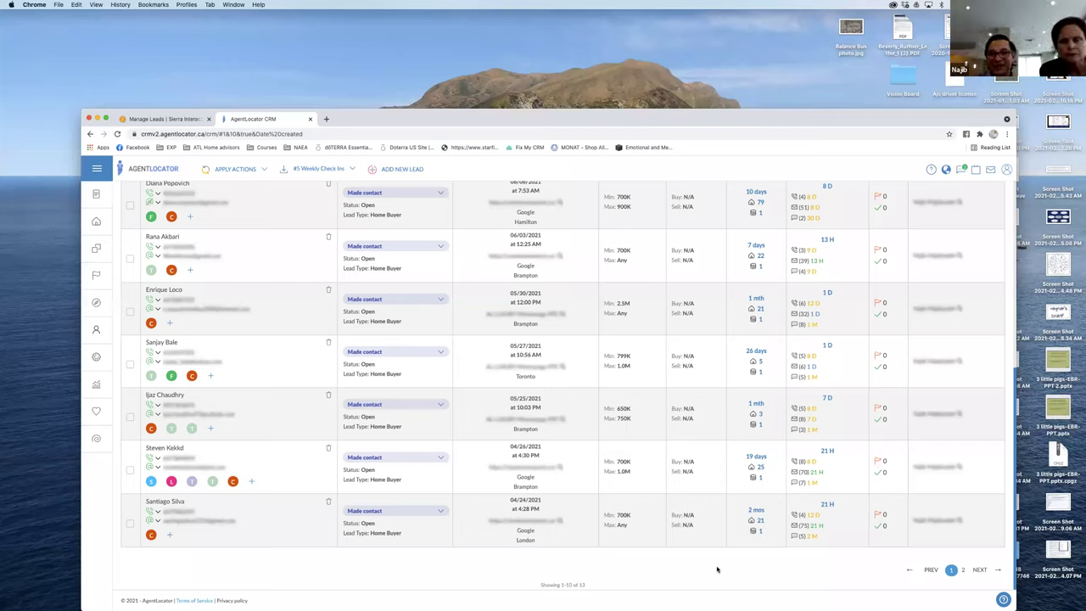
pyautogui.moveTo(799, 517)
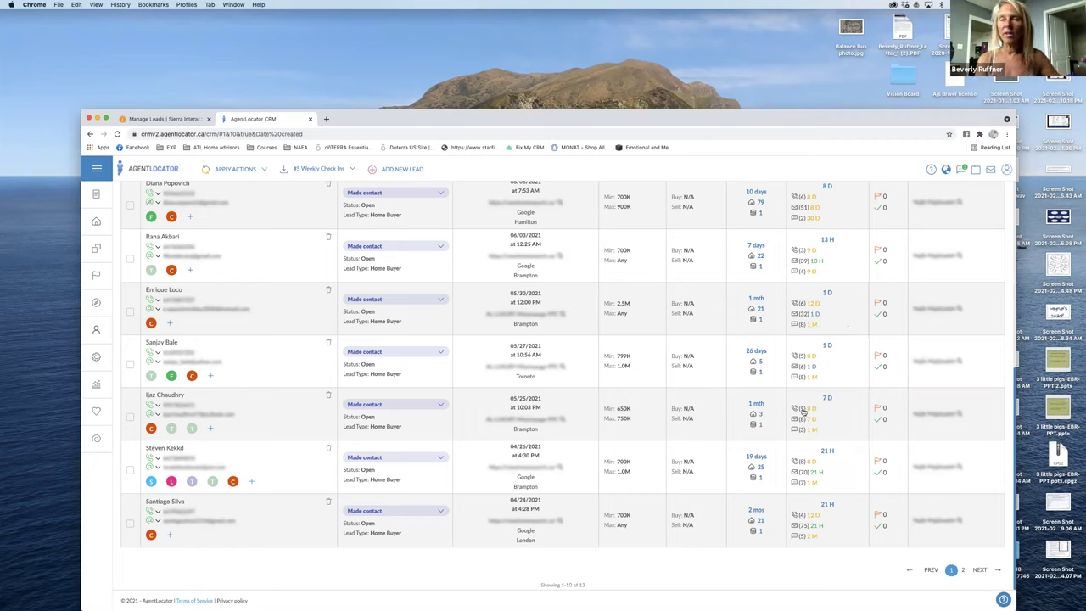
pyautogui.moveTo(800, 462)
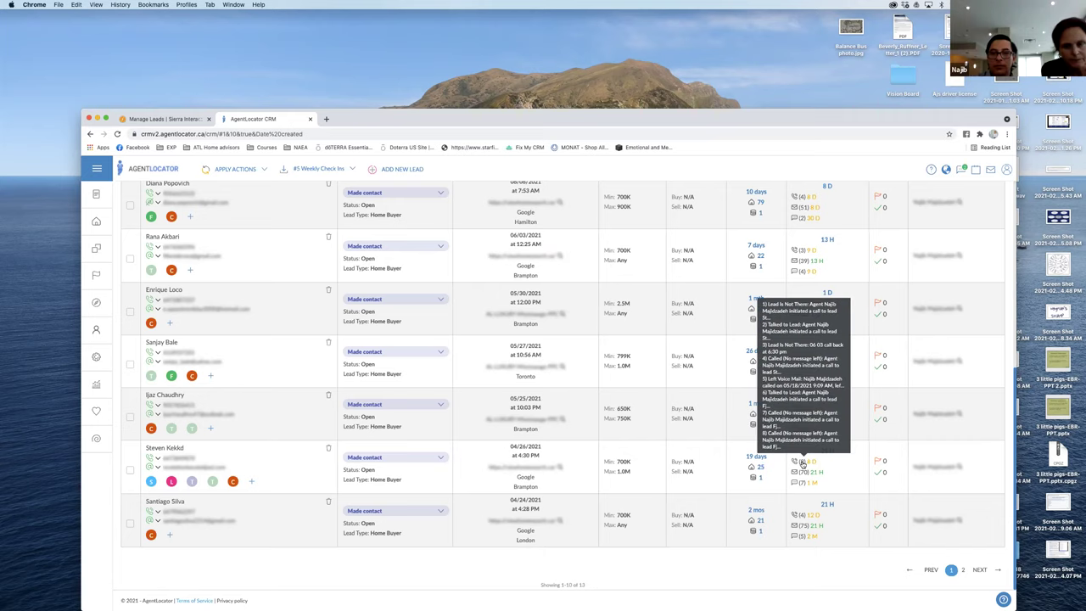
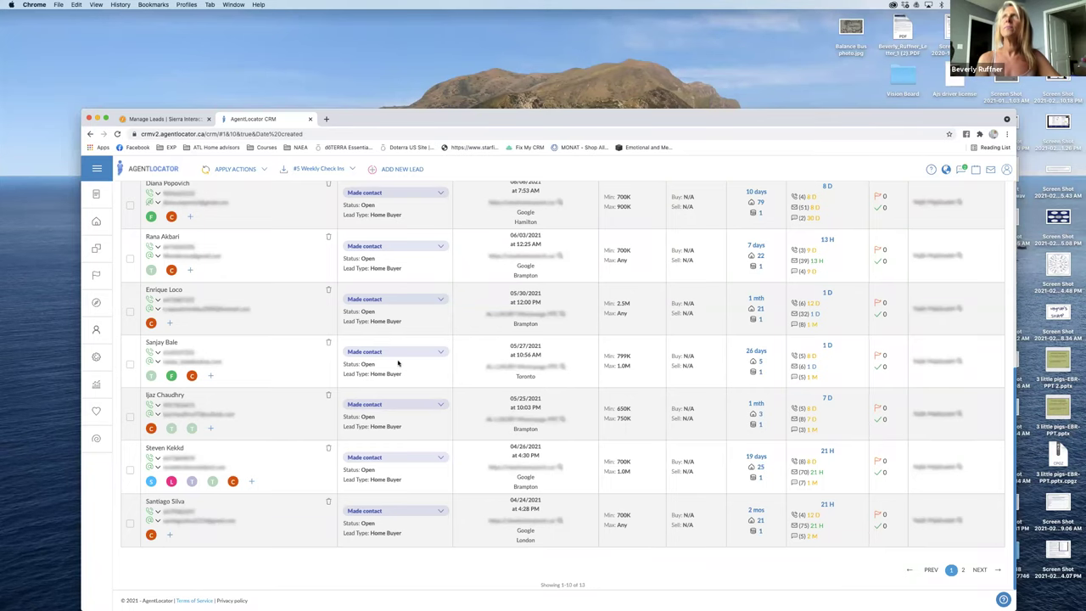
# Examine the available saved filters and look through the leads under the weekly check-in filter.
pyautogui.scroll(10, 399, 365)
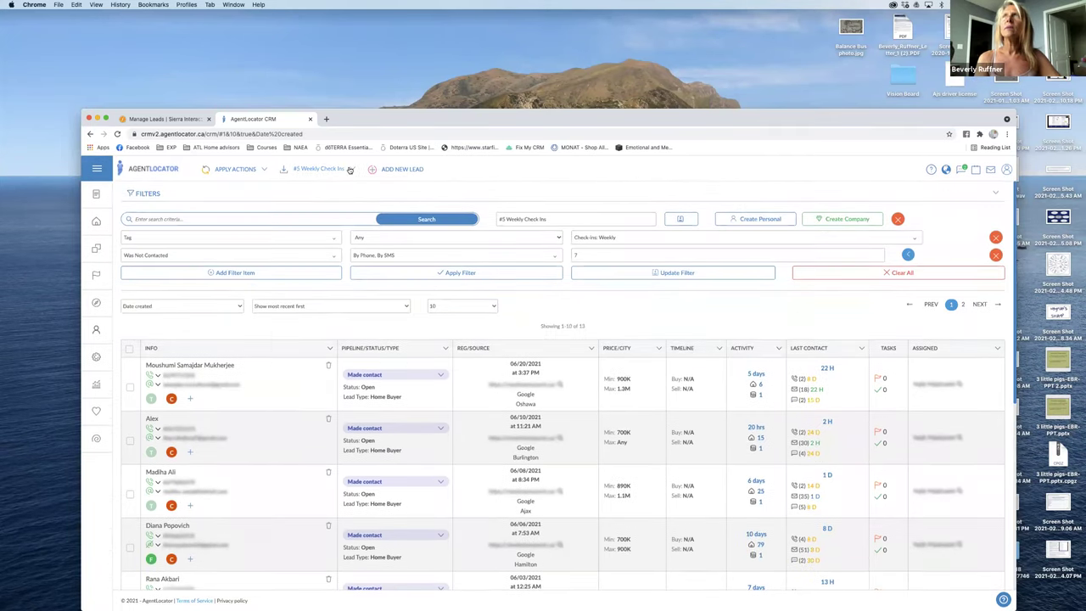
pyautogui.click(348, 169)
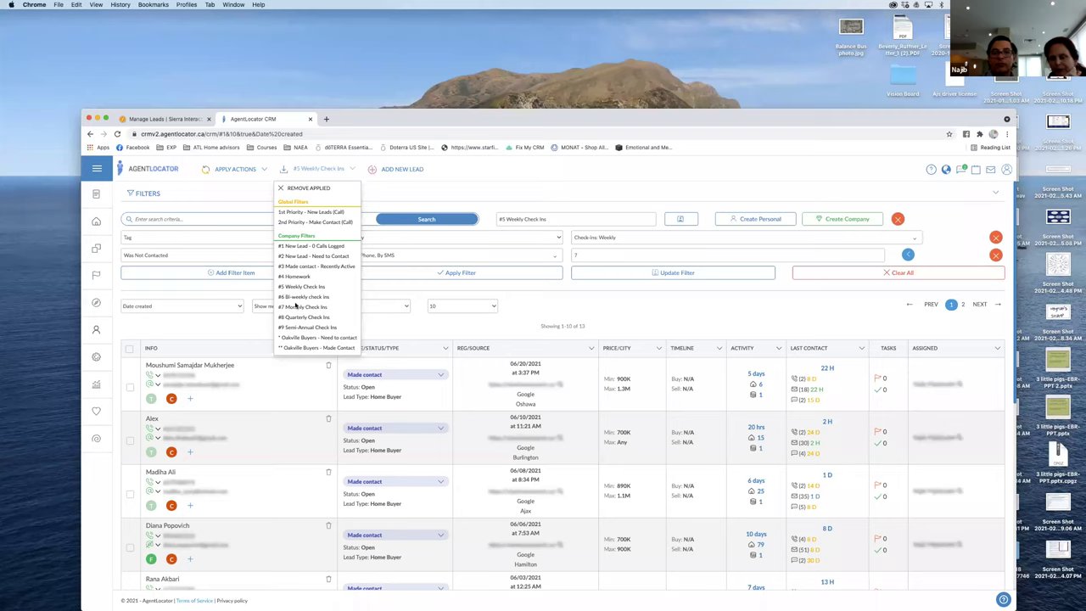
pyautogui.click(171, 400)
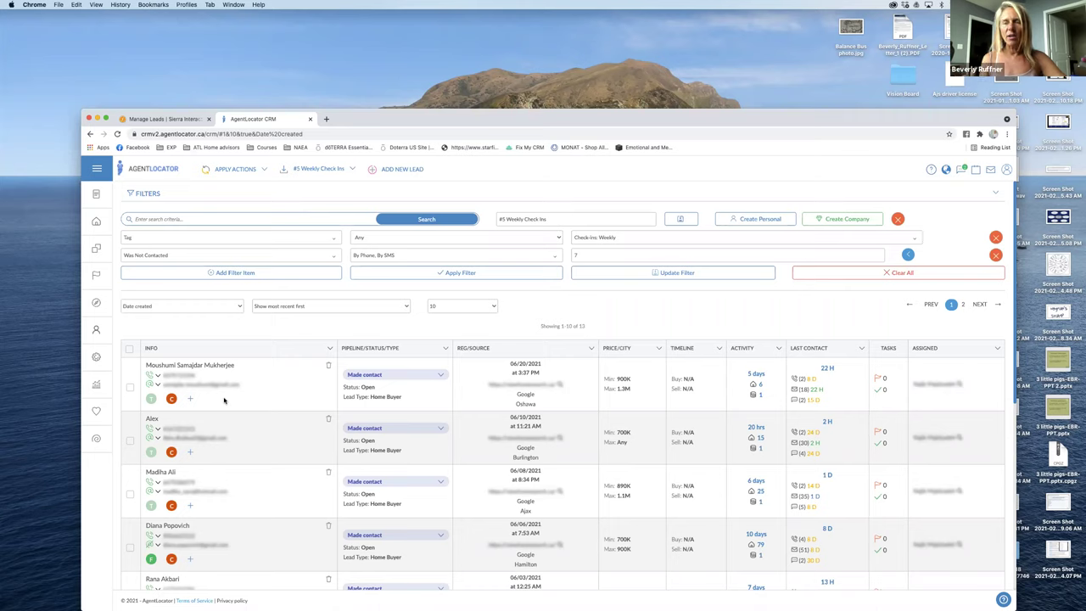
pyautogui.click(346, 170)
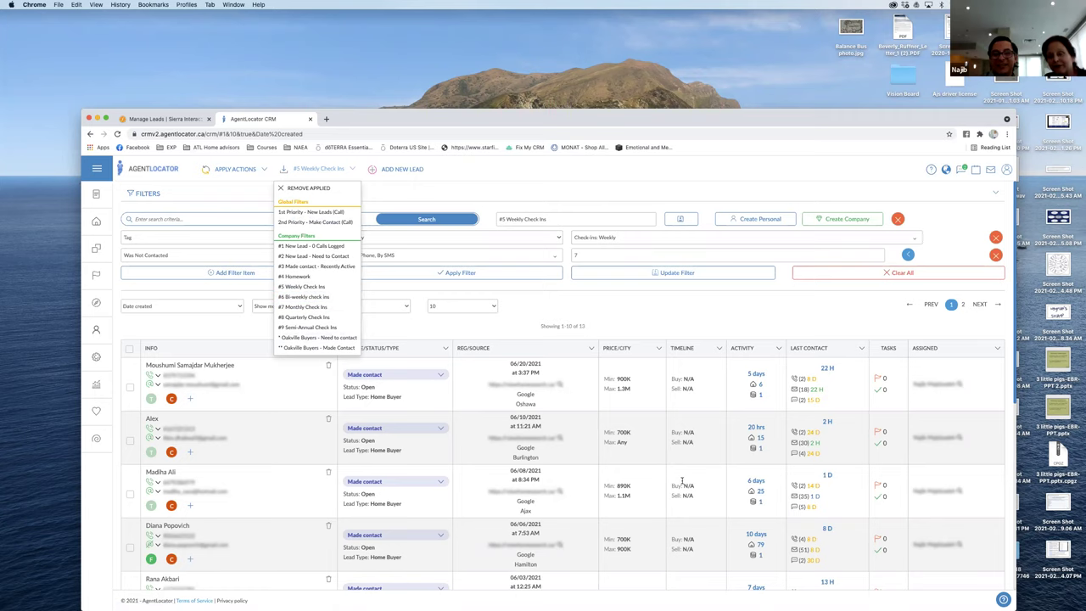
pyautogui.scroll(-2, 682, 480)
pyautogui.scroll(-2, 682, 482)
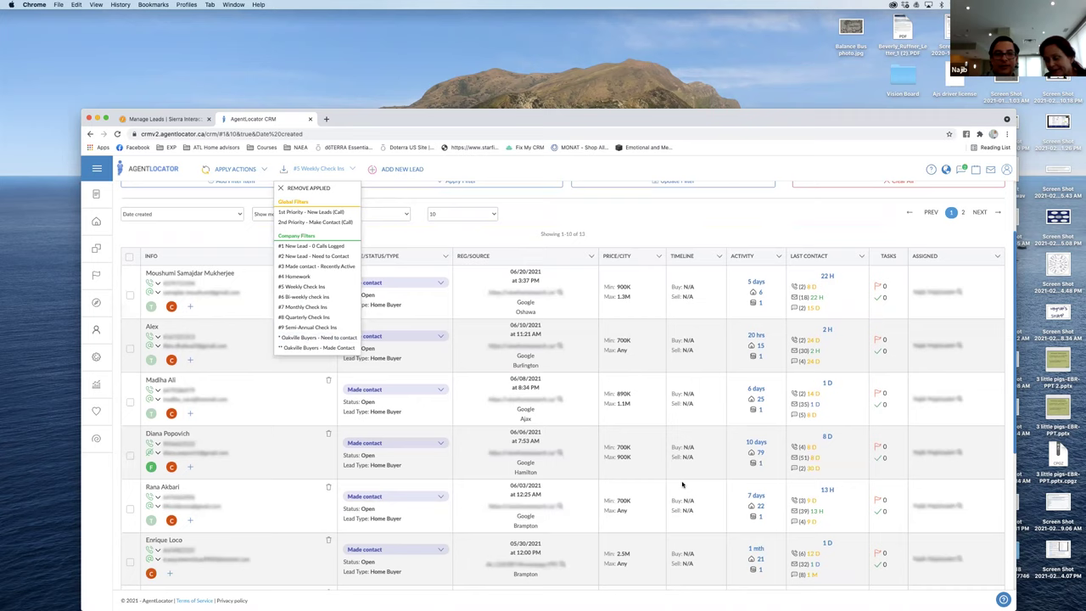
pyautogui.scroll(4, 681, 483)
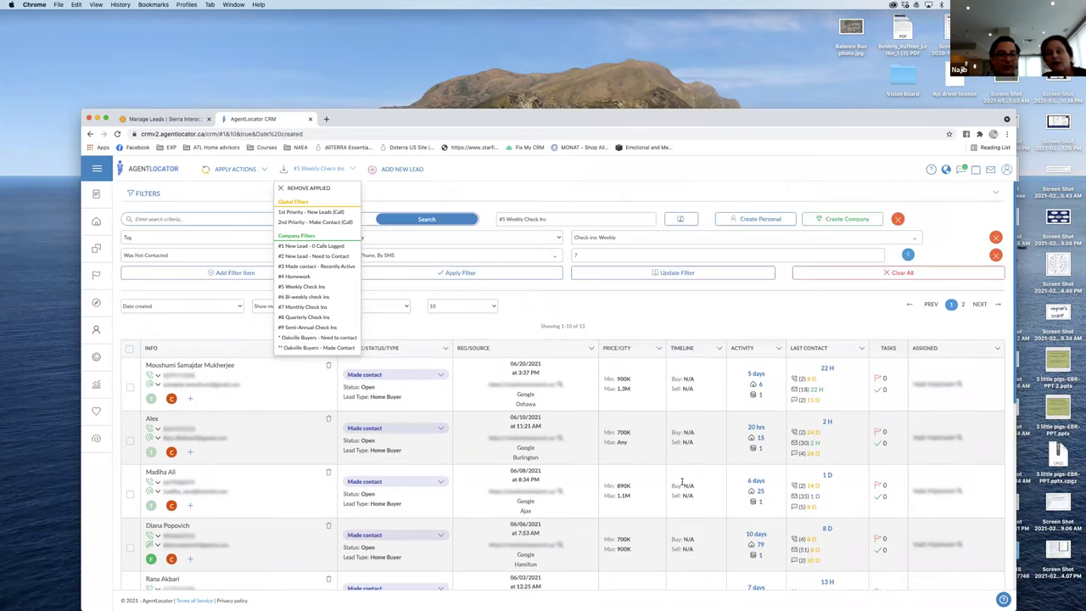
pyautogui.scroll(-10, 681, 482)
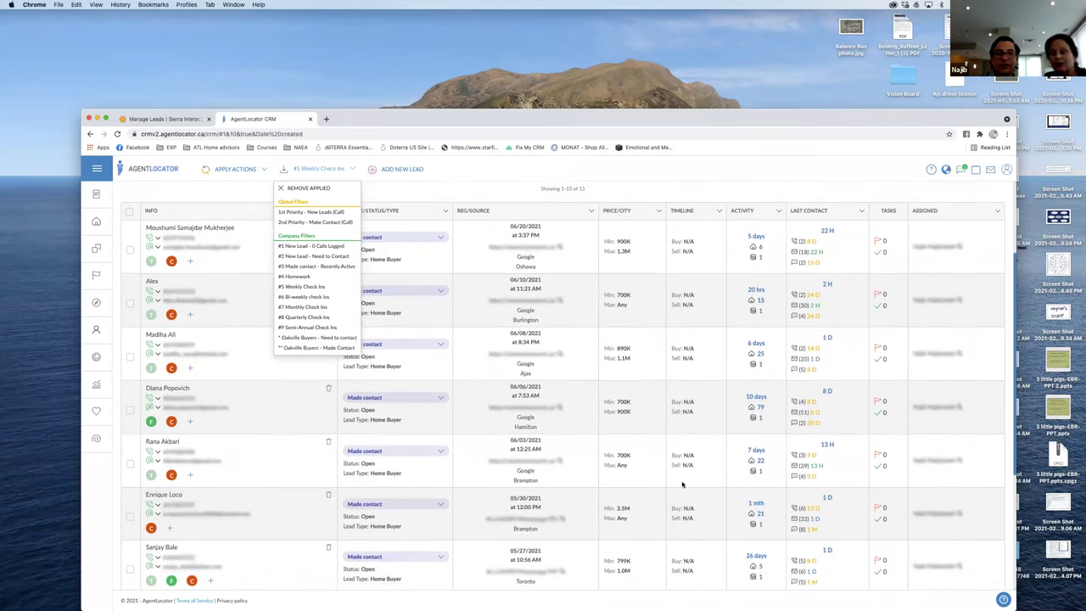
pyautogui.scroll(-5, 682, 484)
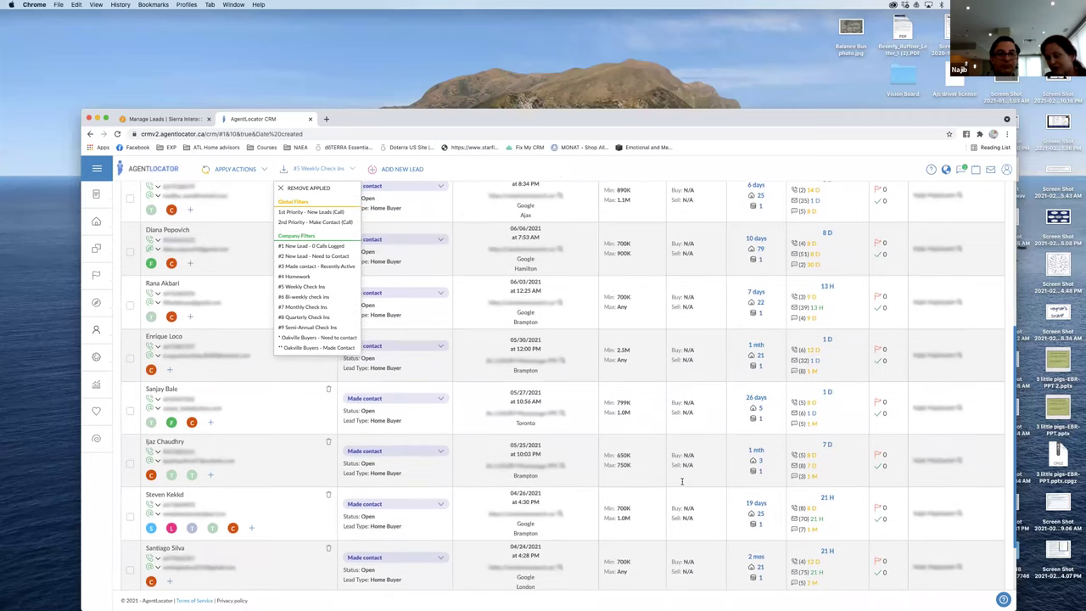
pyautogui.scroll(-1, 682, 481)
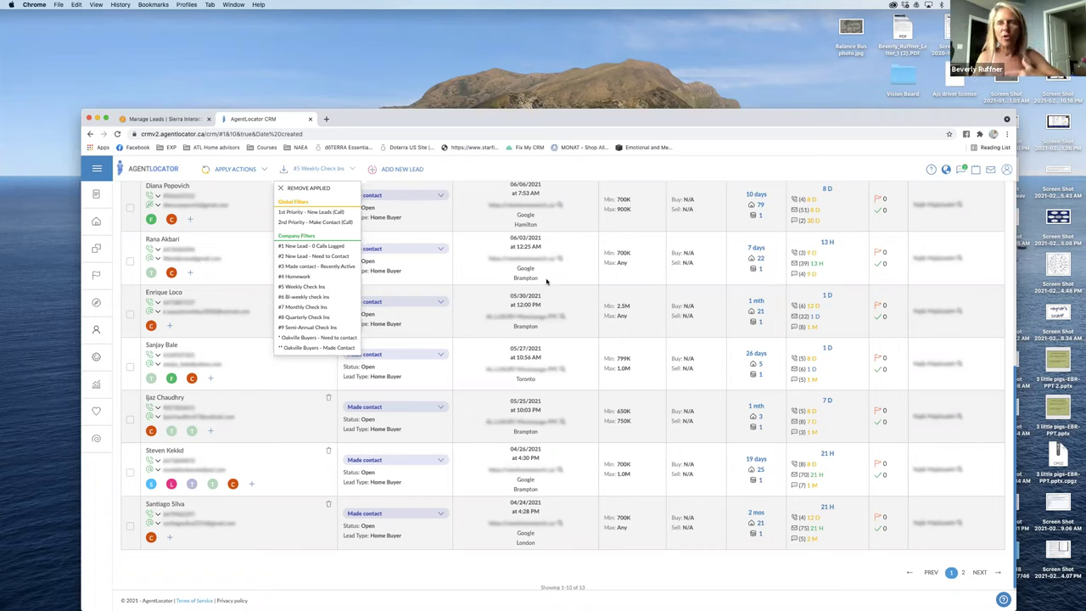
pyautogui.scroll(5, 417, 407)
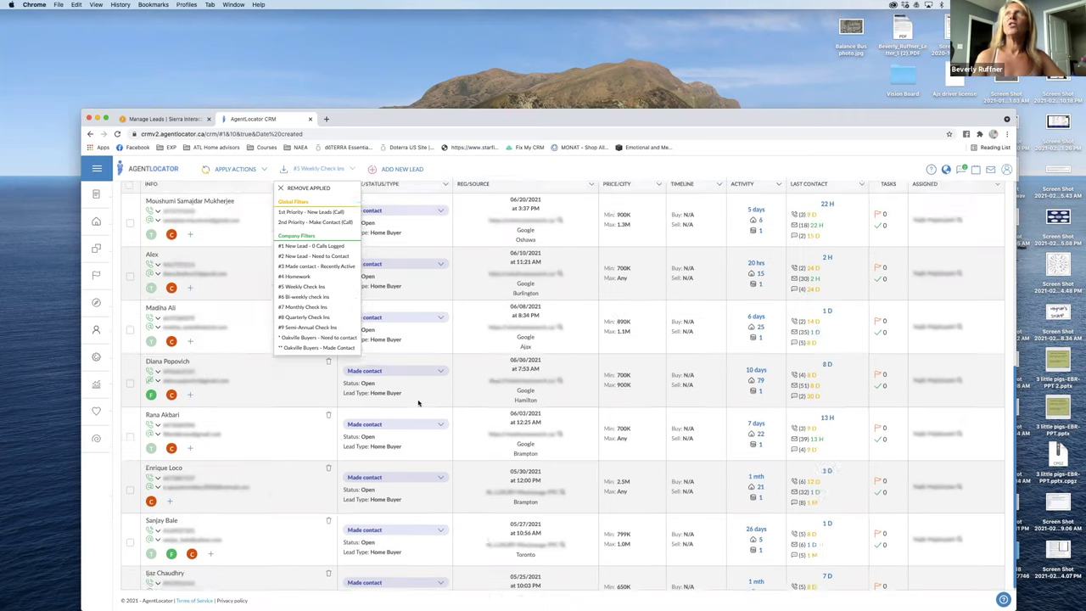
pyautogui.click(526, 264)
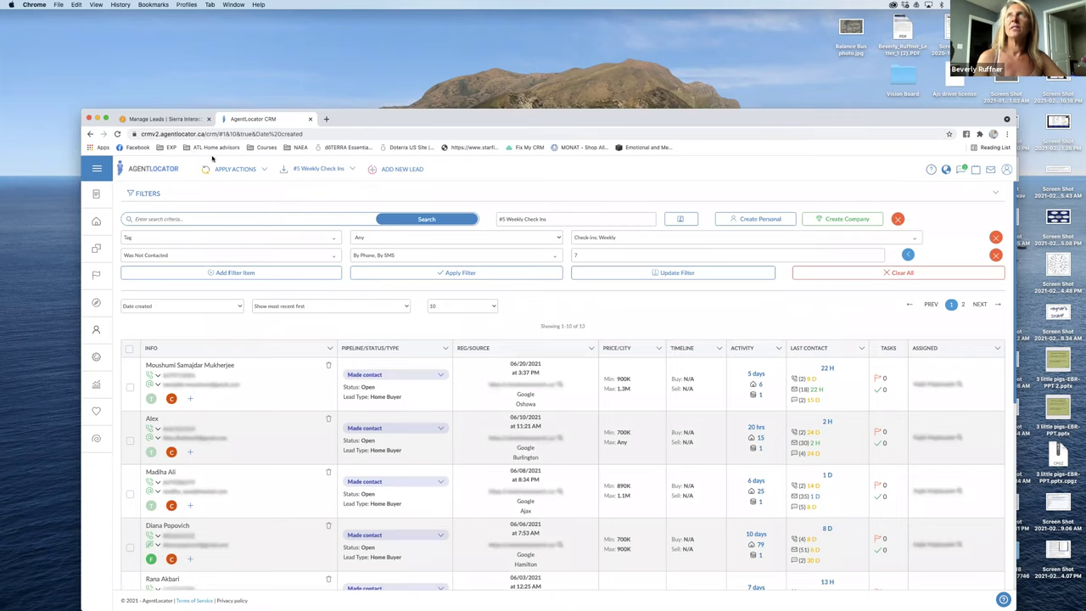
# Remove the applied saved filter and add a filter item for Pipeline is Not Set, New Lead or Tried to contact.
pyautogui.click(309, 172)
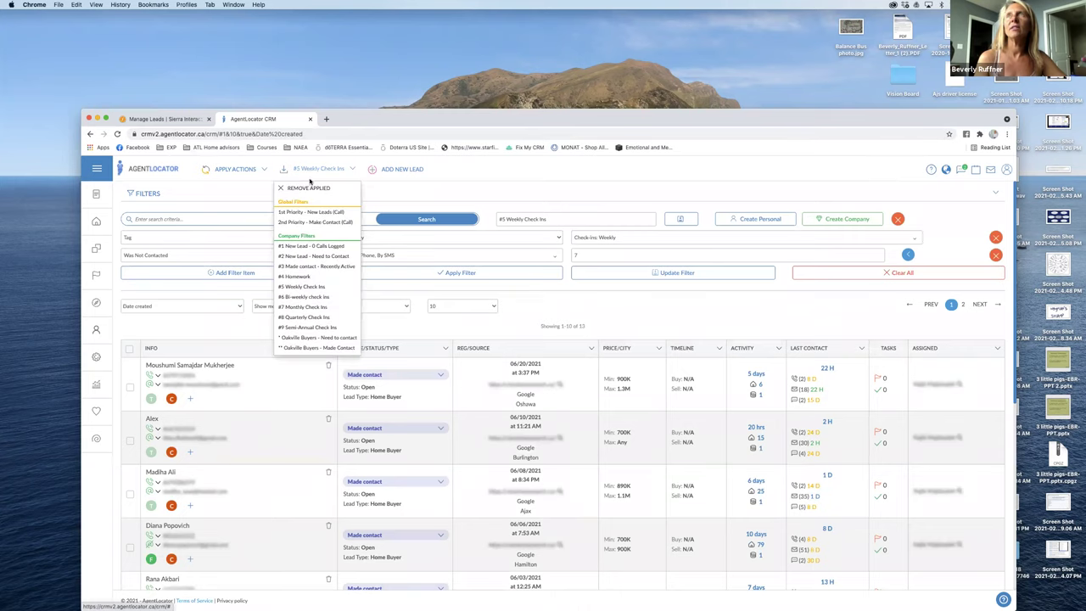
pyautogui.click(312, 188)
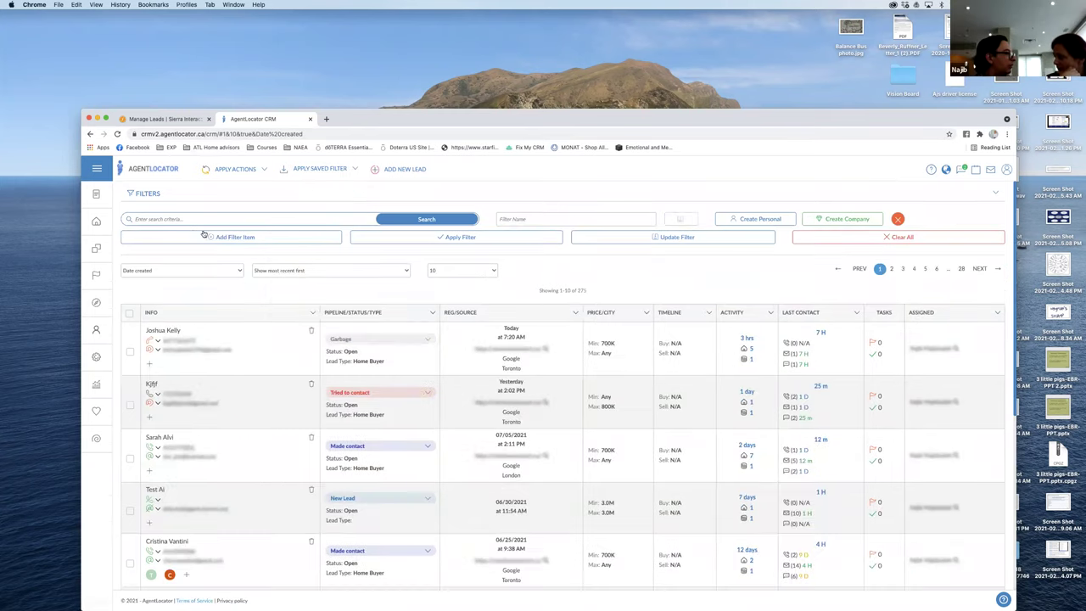
pyautogui.click(202, 237)
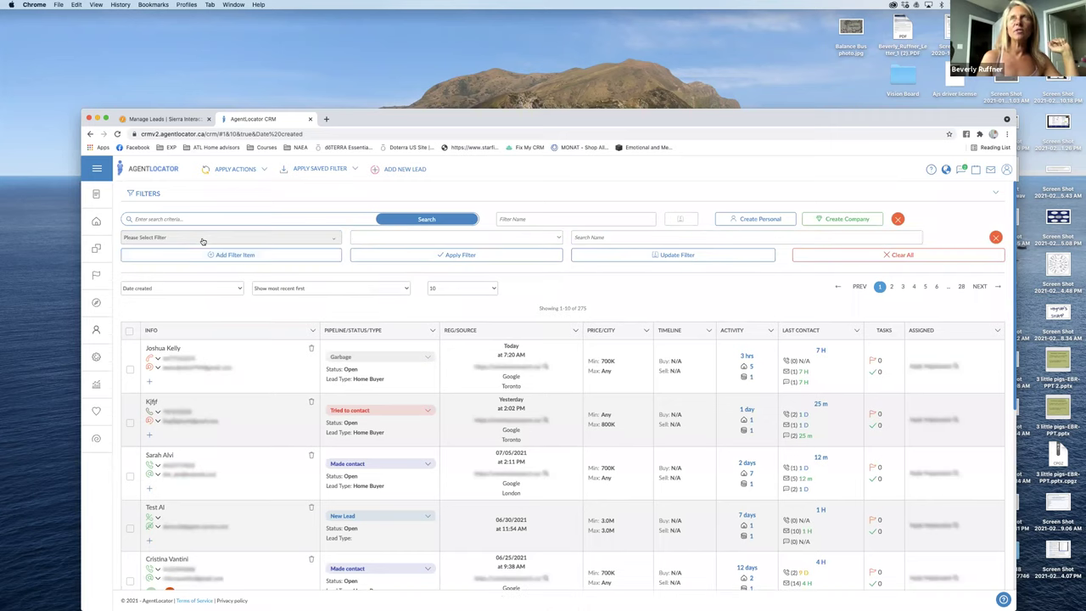
pyautogui.click(202, 238)
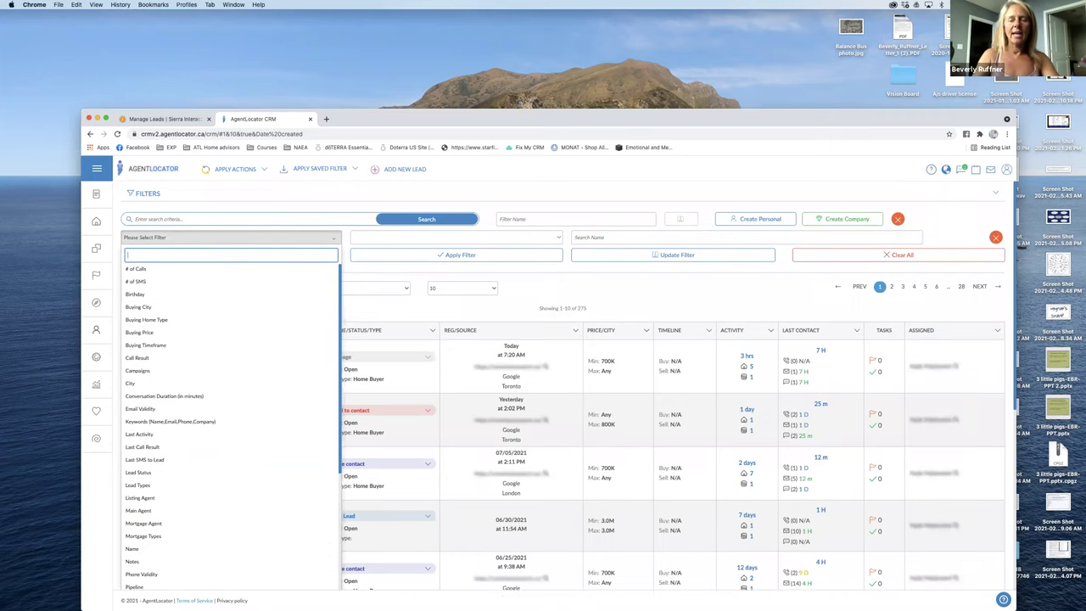
pyautogui.write('pipe')
pyautogui.click(135, 270)
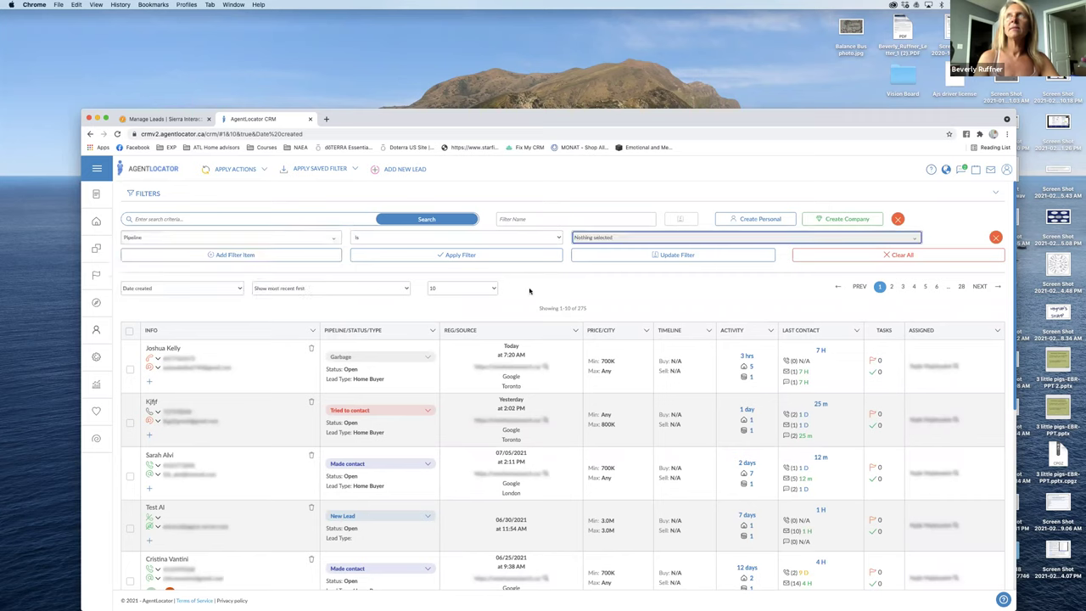
pyautogui.click(626, 241)
pyautogui.click(594, 269)
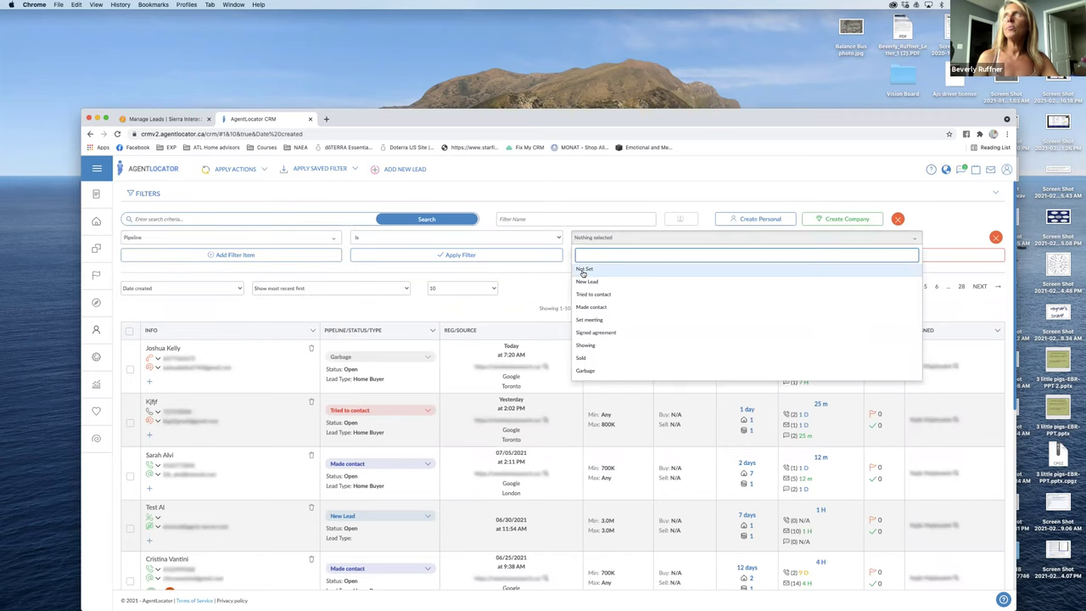
pyautogui.click(592, 280)
pyautogui.click(591, 294)
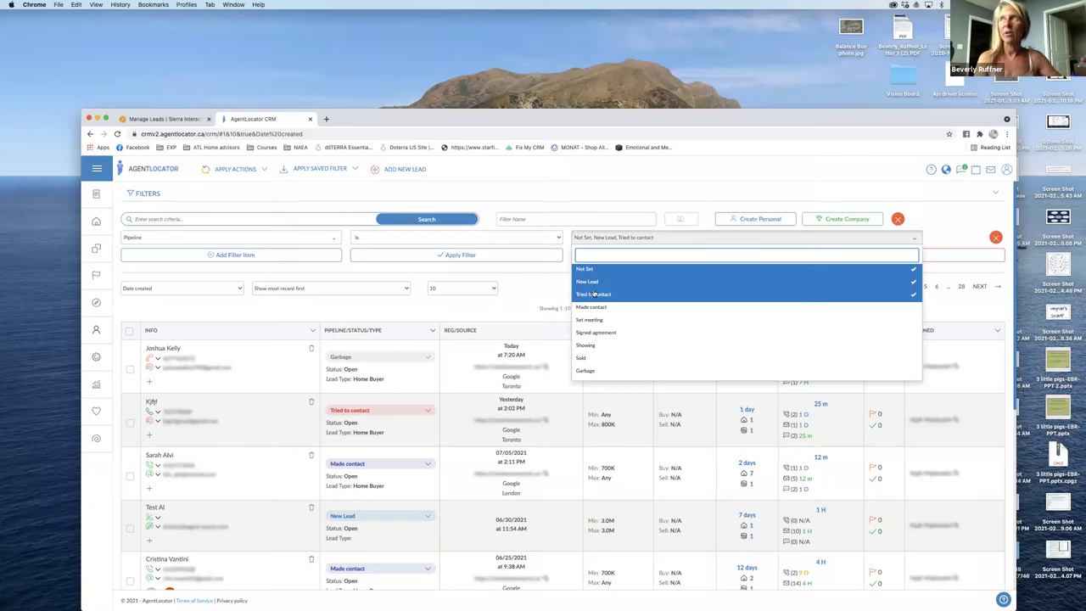
pyautogui.click(538, 281)
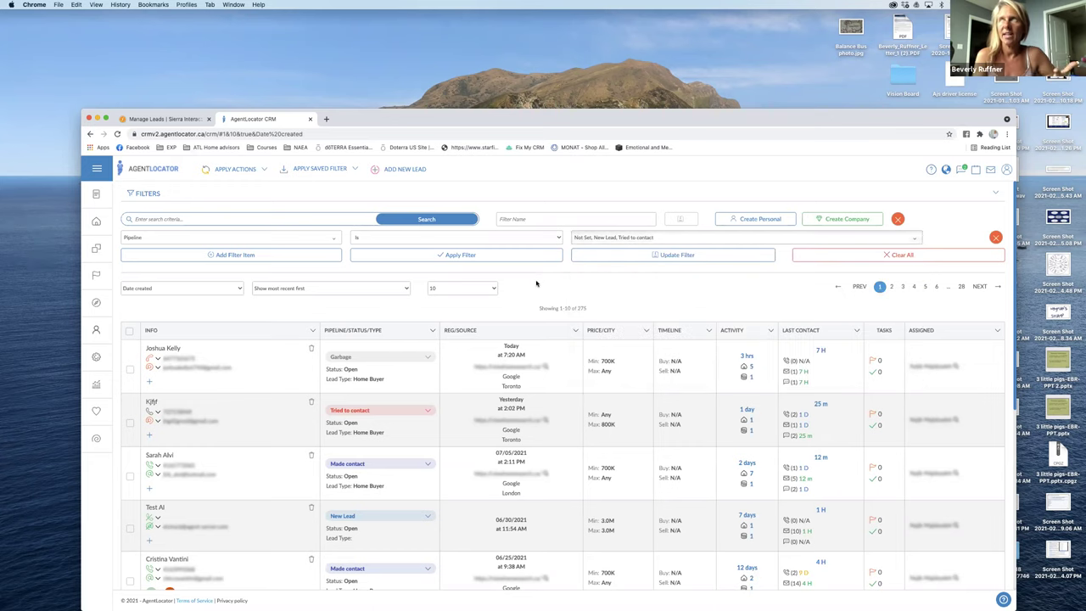
# Add a second filter item for Phone Validity is Unknown or Valid.
pyautogui.click(233, 254)
pyautogui.click(232, 256)
pyautogui.write('phone')
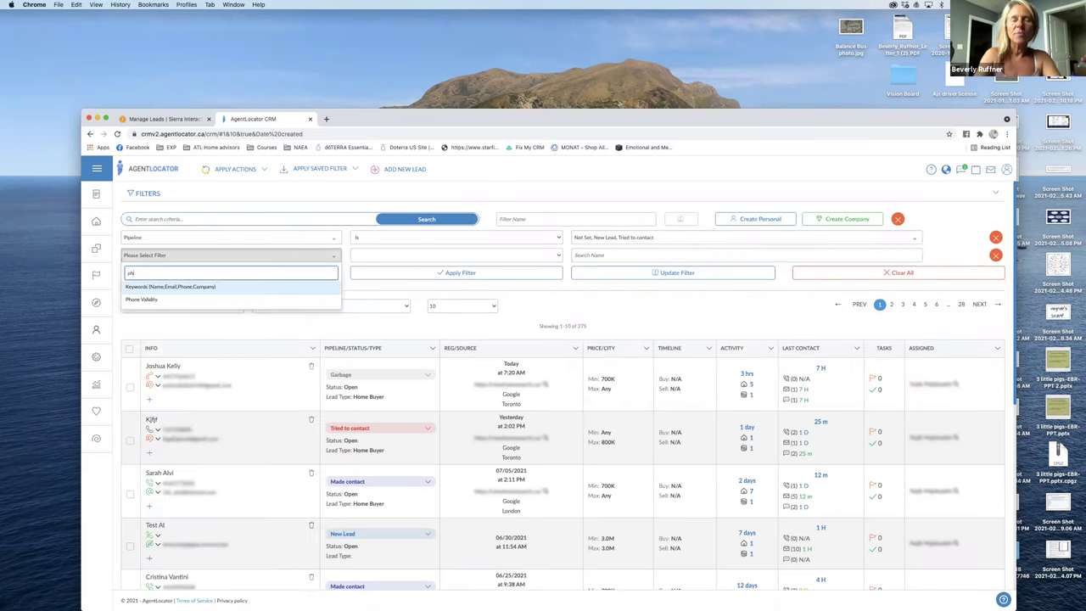
pyautogui.click(168, 302)
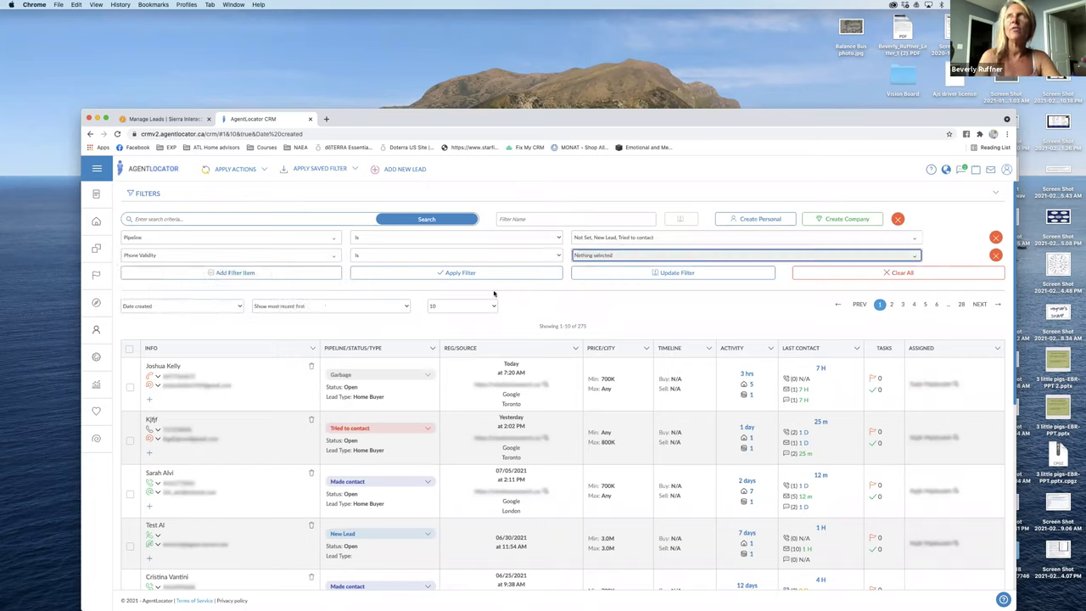
pyautogui.click(596, 259)
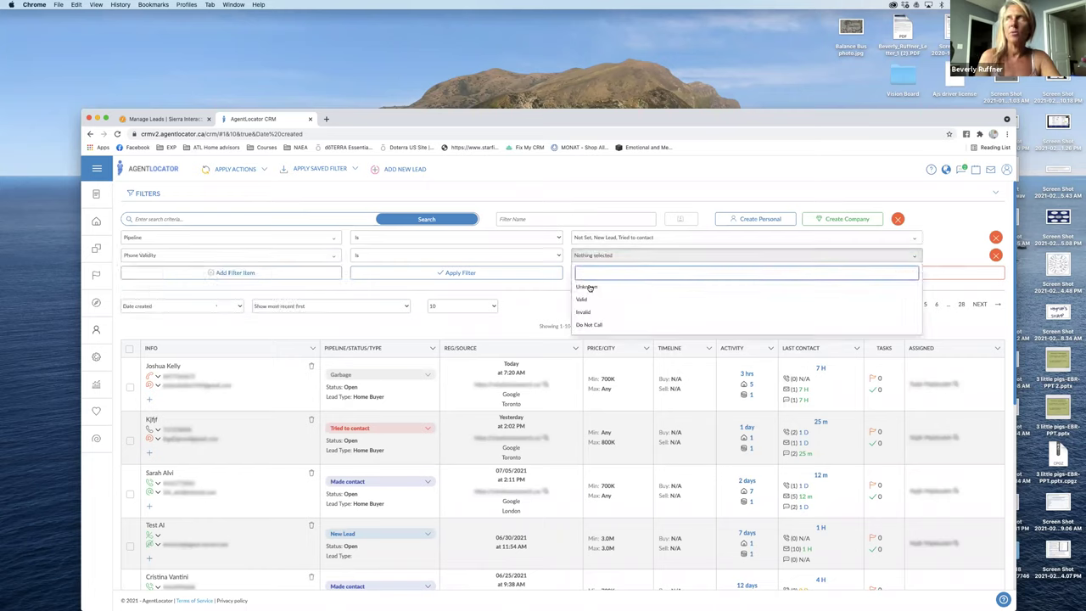
pyautogui.click(586, 289)
pyautogui.click(583, 301)
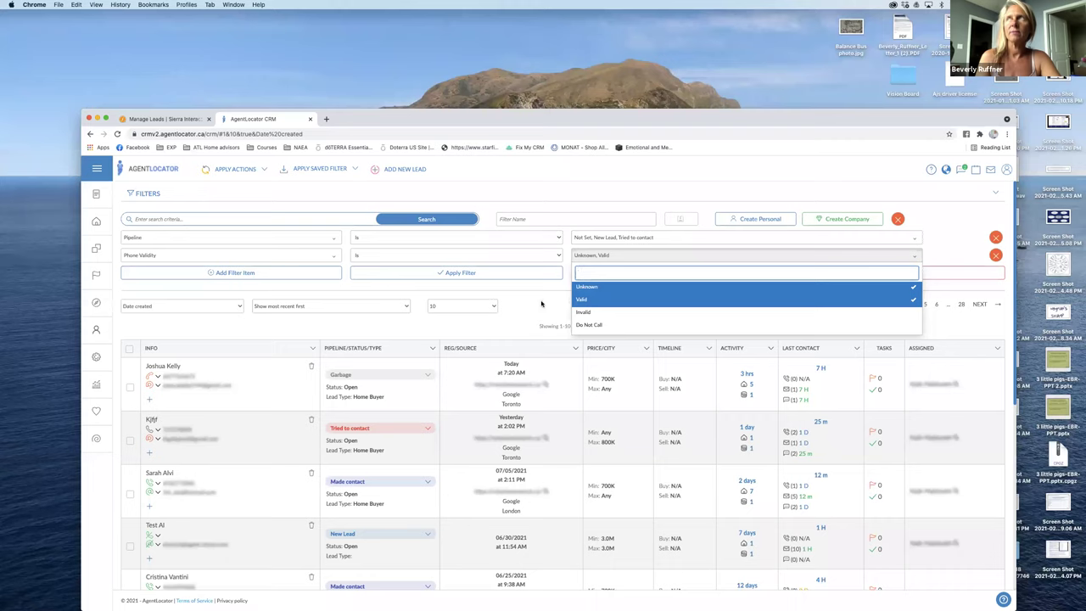
pyautogui.click(543, 304)
# Add a Last Activity filter item for all leads within the last 30 days, and apply the filter.
pyautogui.click(238, 273)
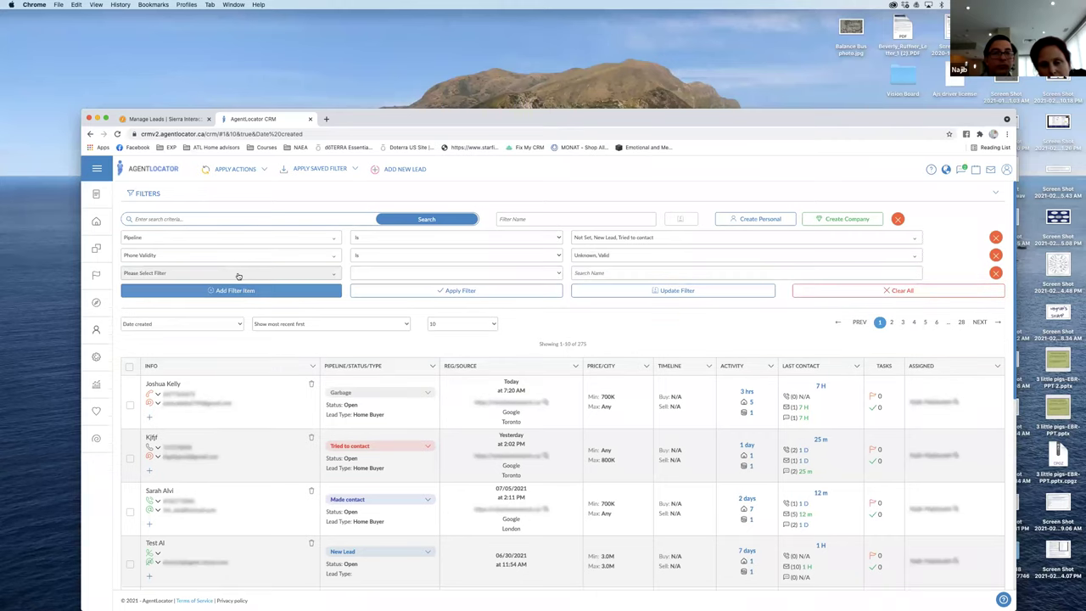
pyautogui.click(209, 273)
pyautogui.write('aciv')
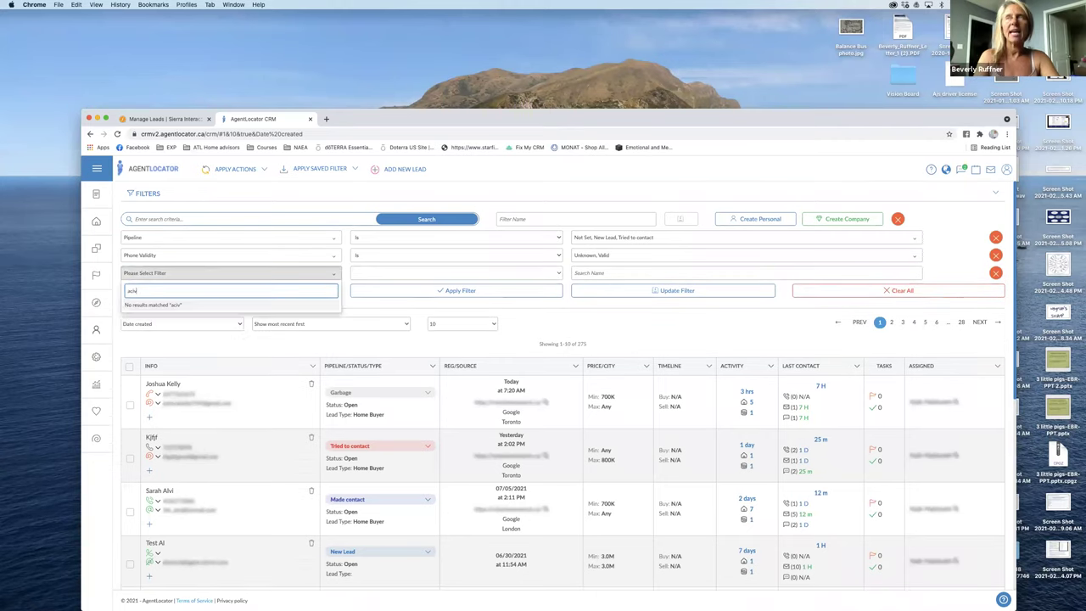
pyautogui.press('BackSpace')
pyautogui.press('BackSpace')
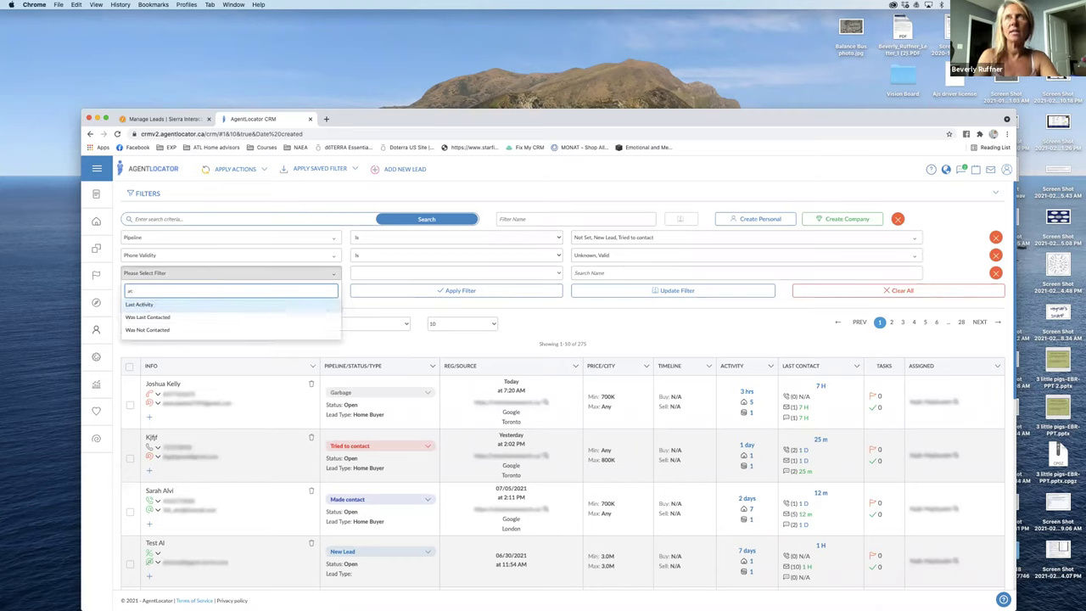
pyautogui.write('ti')
pyautogui.click(139, 304)
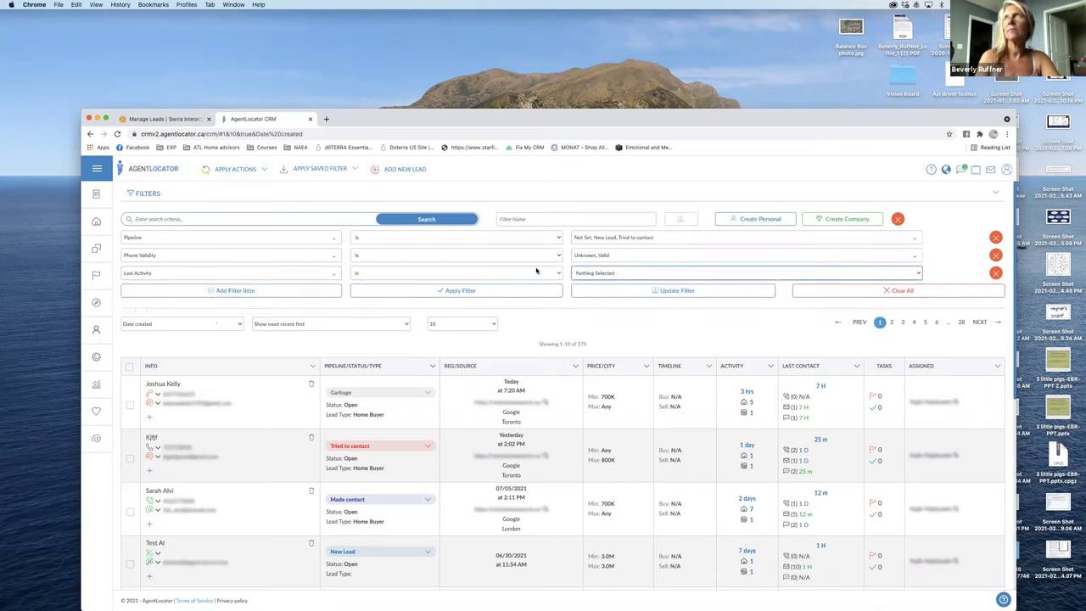
pyautogui.click(591, 273)
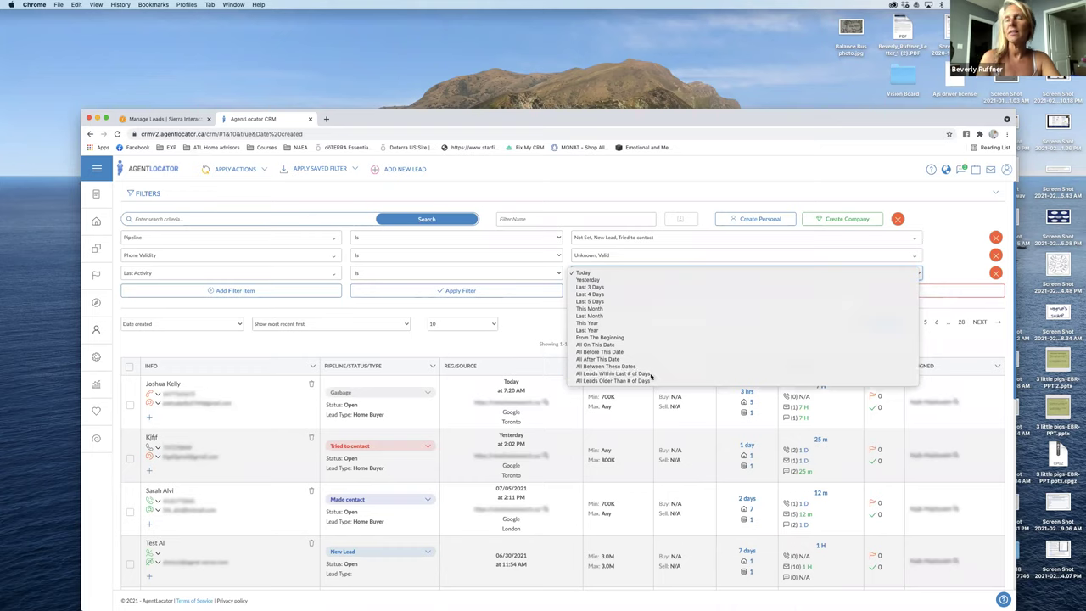
pyautogui.click(645, 375)
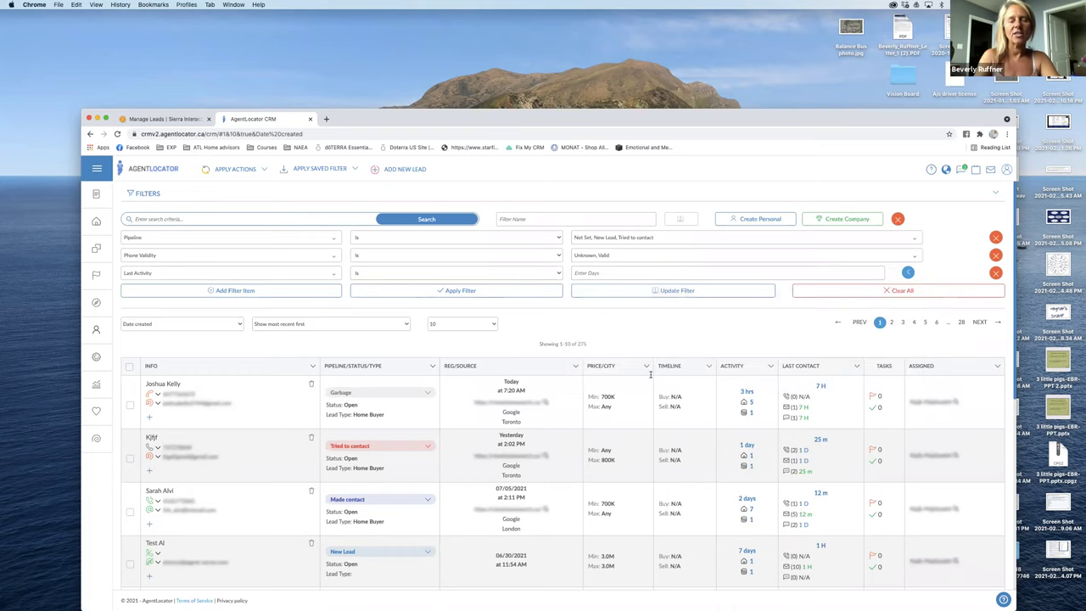
pyautogui.click(594, 272)
pyautogui.write('30')
pyautogui.click(451, 294)
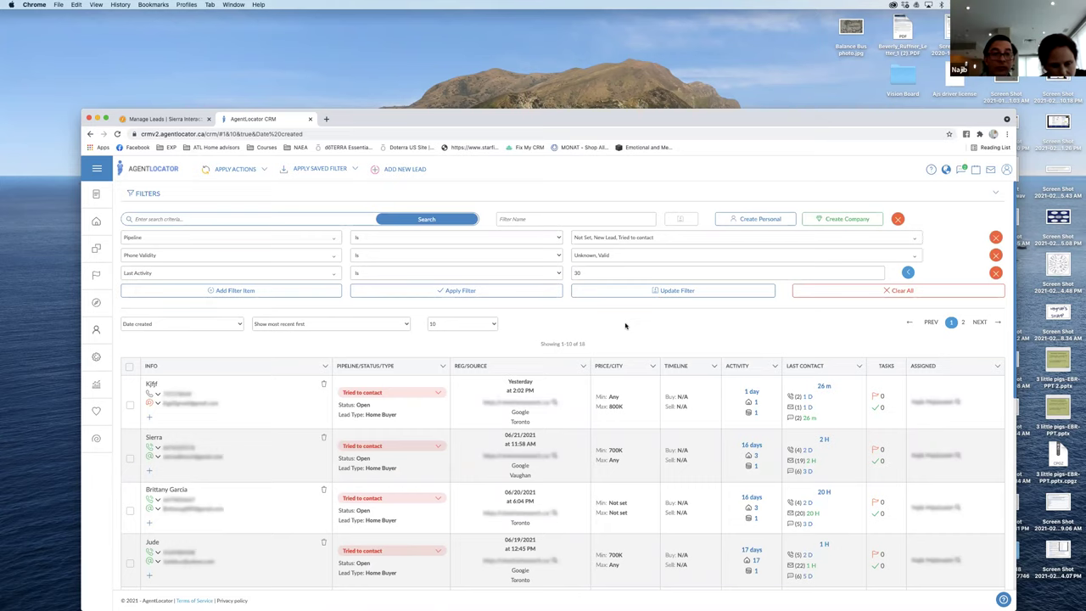
pyautogui.click(236, 290)
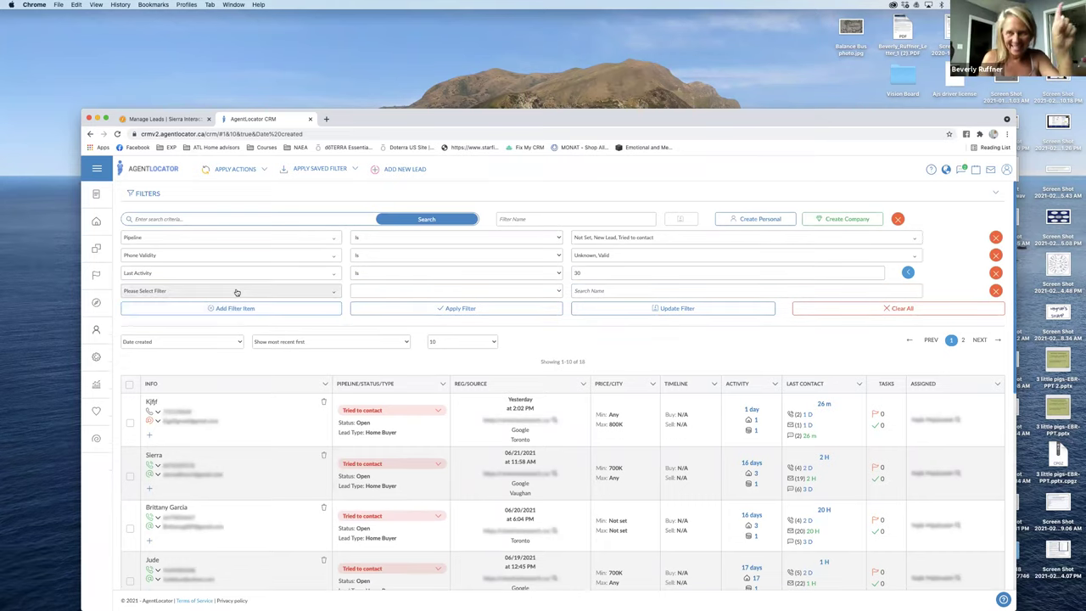
pyautogui.click(195, 292)
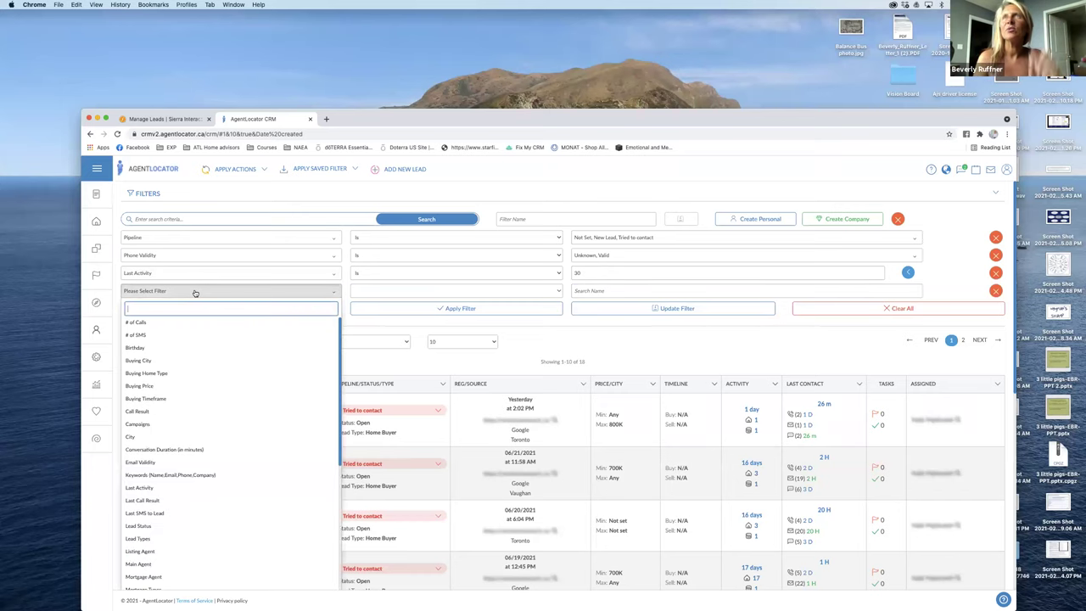
pyautogui.write('regi')
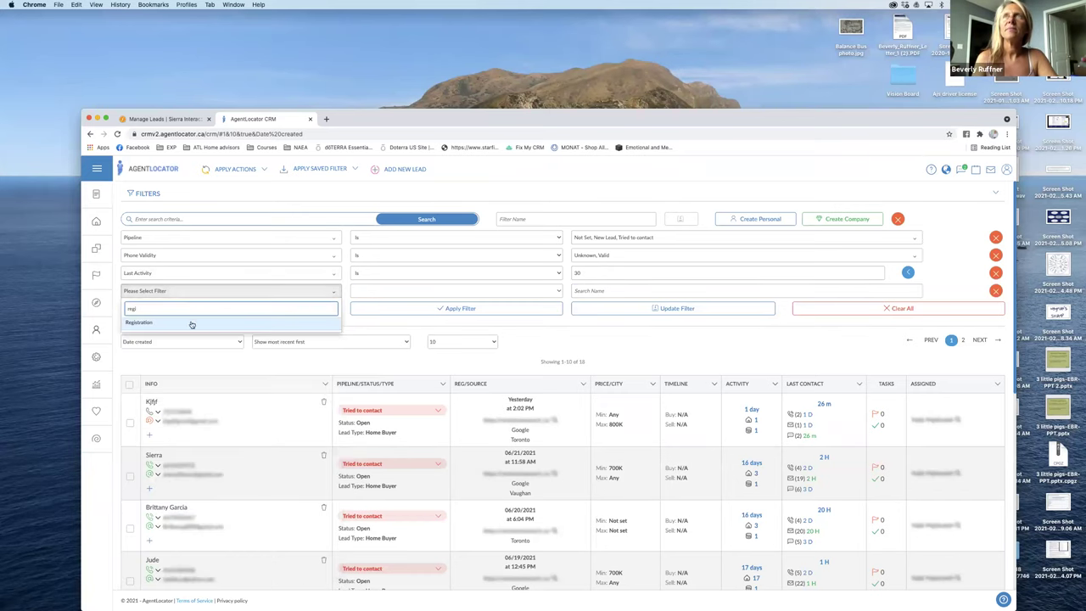
pyautogui.click(191, 325)
pyautogui.click(584, 291)
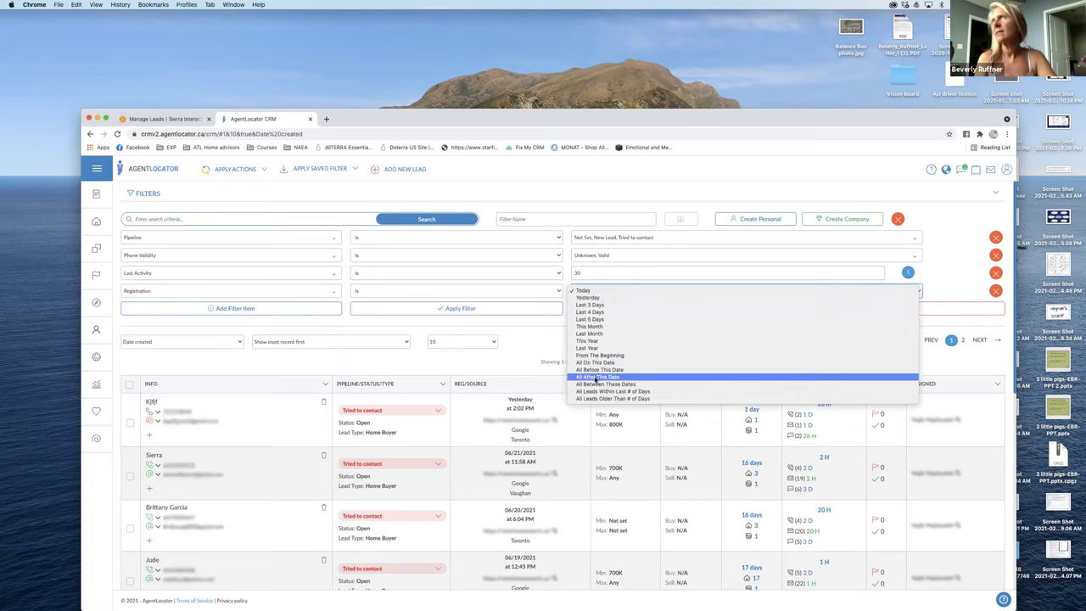
pyautogui.click(596, 379)
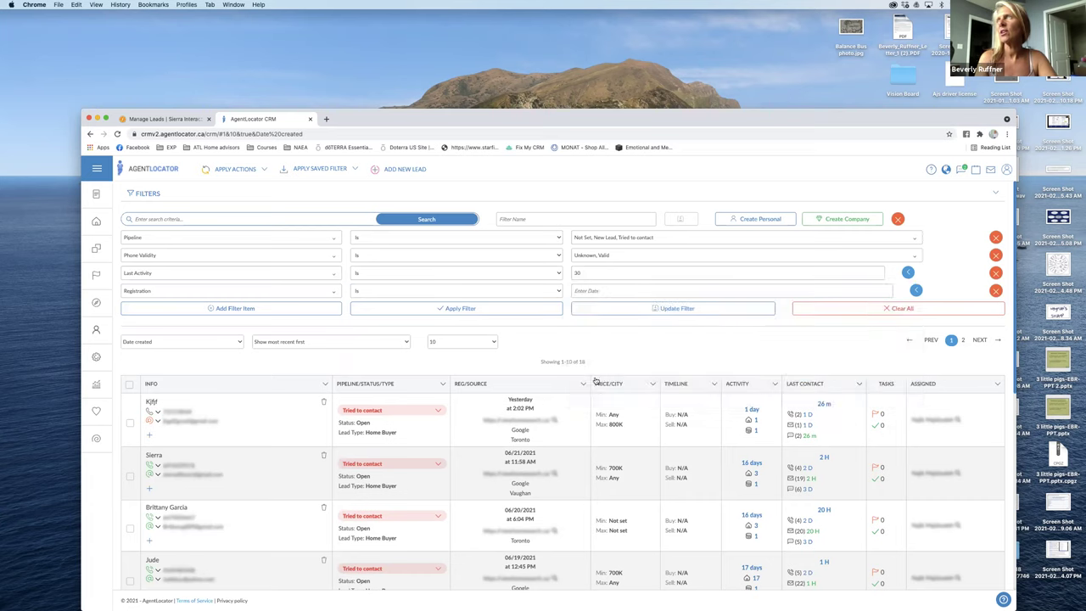
pyautogui.click(584, 292)
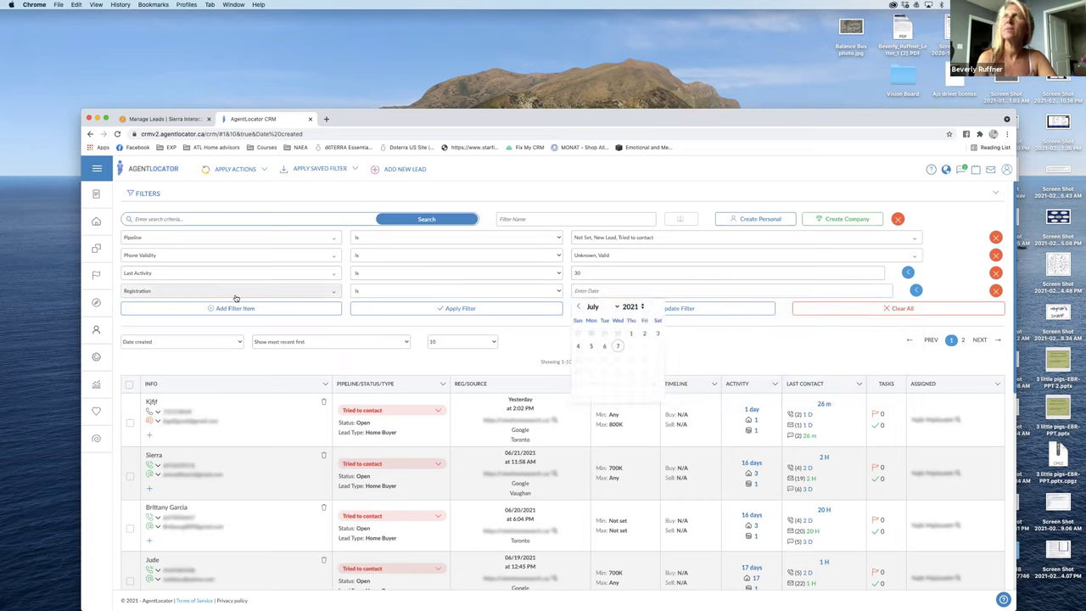
pyautogui.click(204, 295)
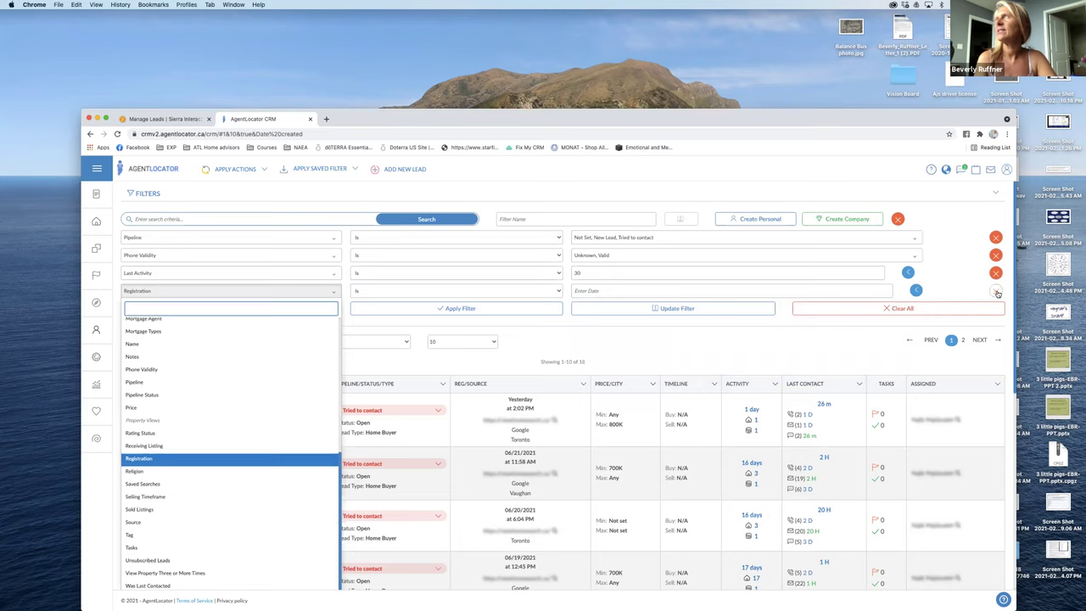
pyautogui.click(995, 290)
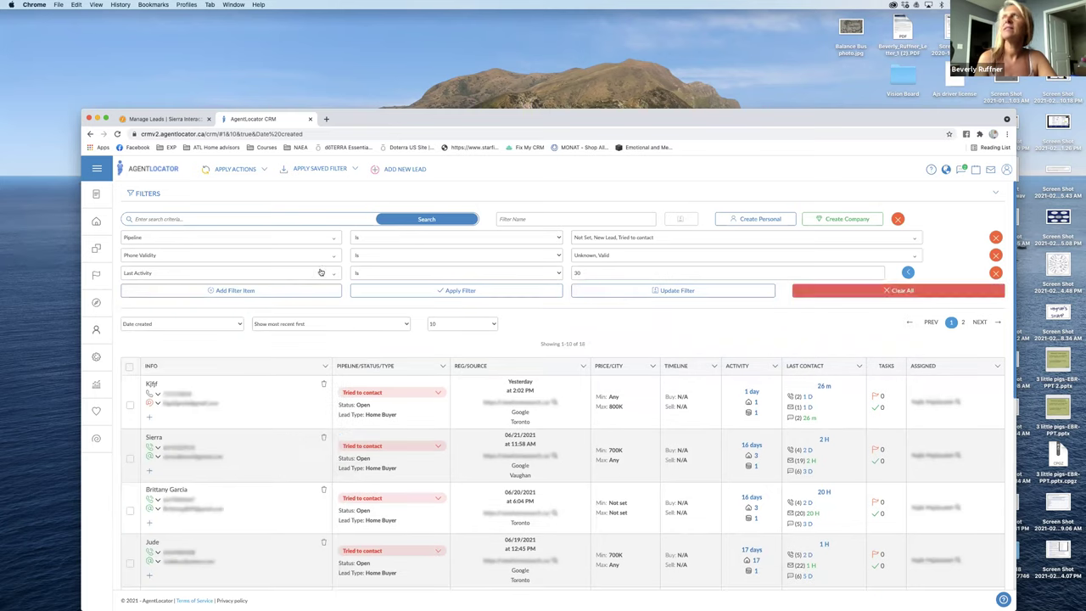
# Add a Registration filter item for all leads older than 15 days, and apply the filter.
pyautogui.click(230, 290)
pyautogui.click(229, 293)
pyautogui.write('reg')
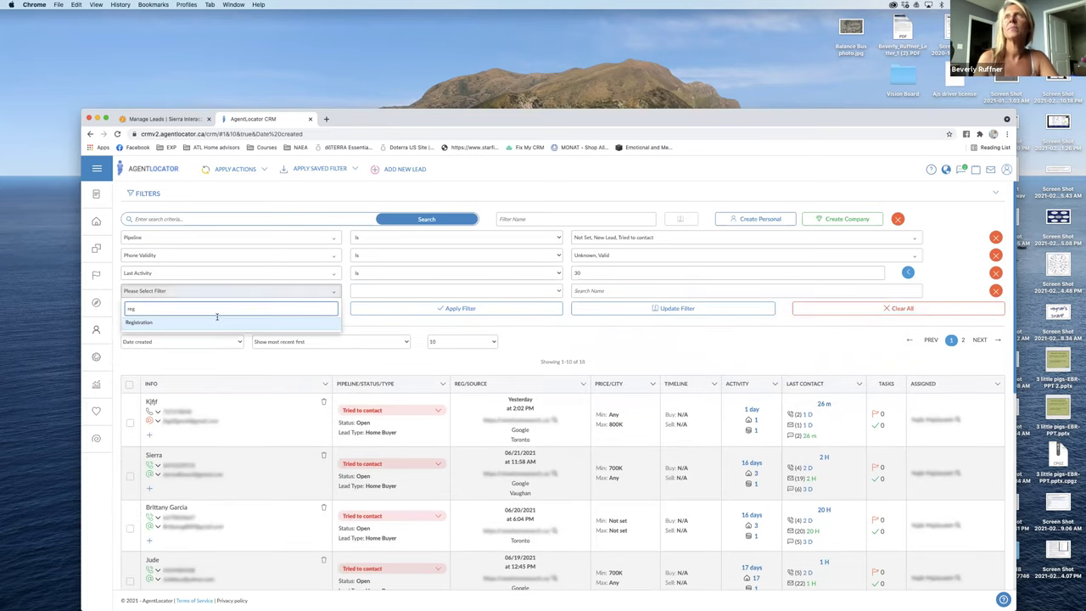
pyautogui.click(218, 324)
pyautogui.click(600, 292)
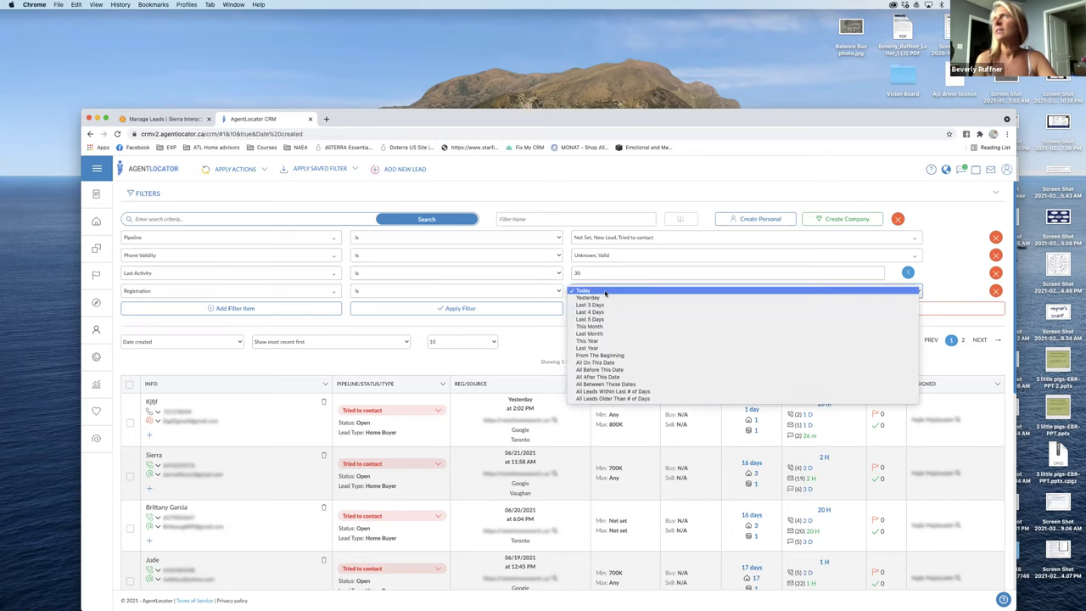
pyautogui.click(613, 399)
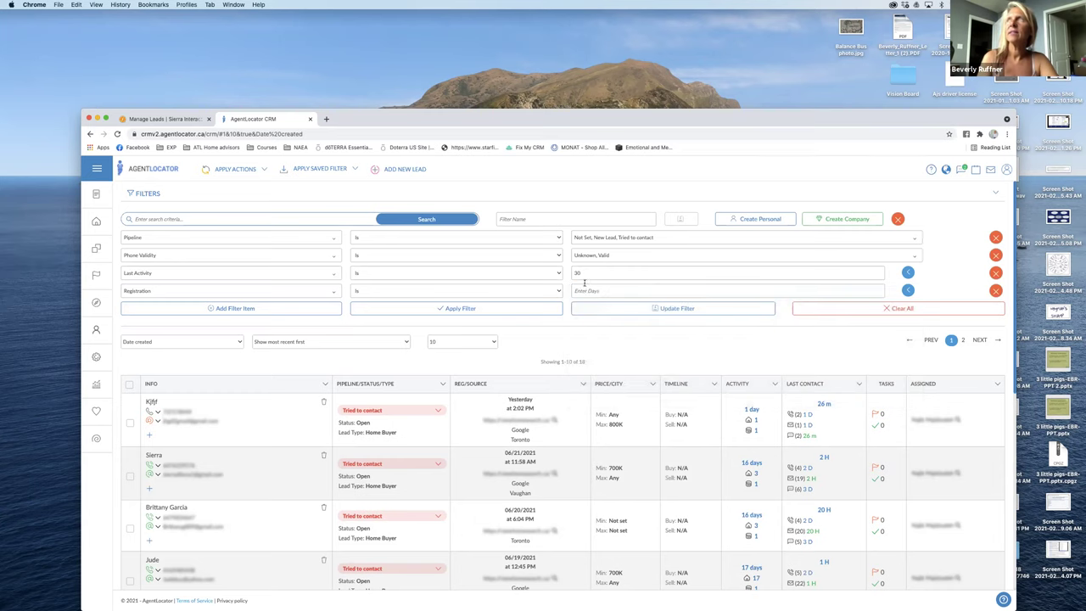
pyautogui.click(585, 291)
pyautogui.write('15')
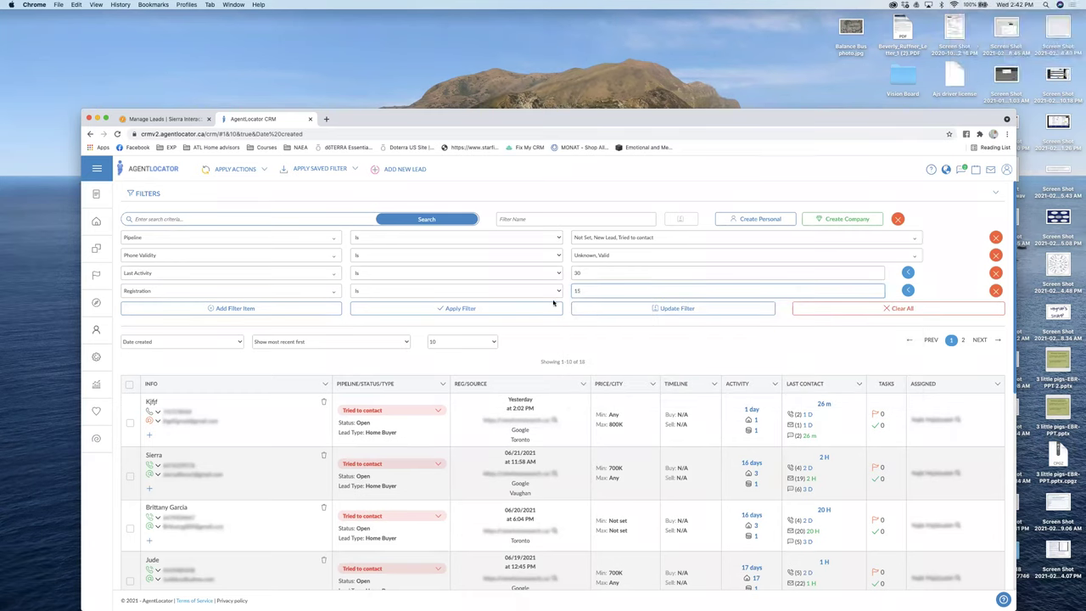
pyautogui.click(443, 312)
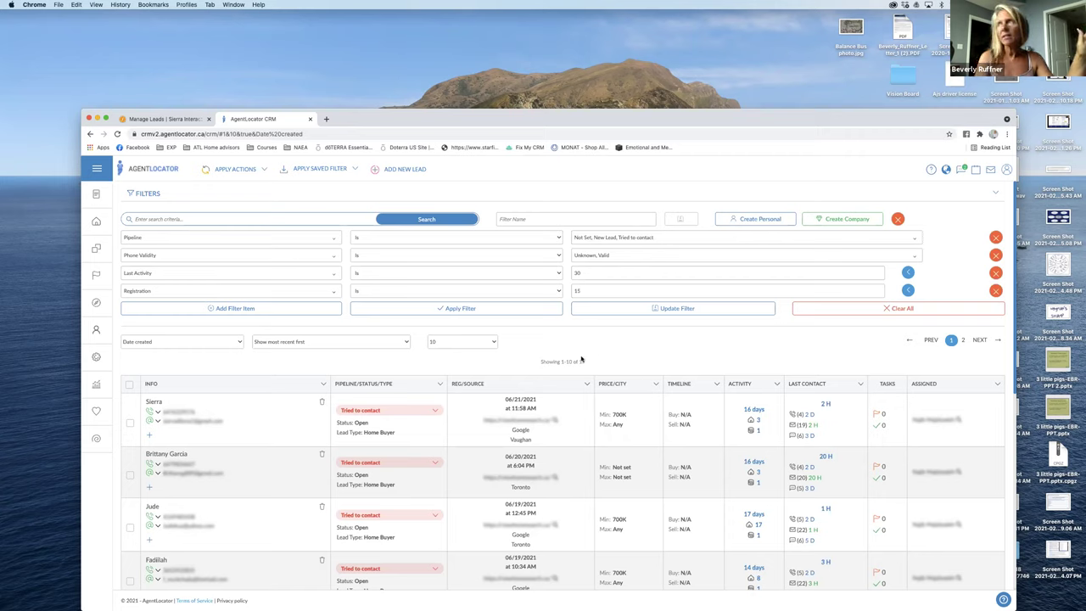
# Sort the leads' Reg/Source column by date created with the most recent last.
pyautogui.click(588, 384)
pyautogui.click(409, 267)
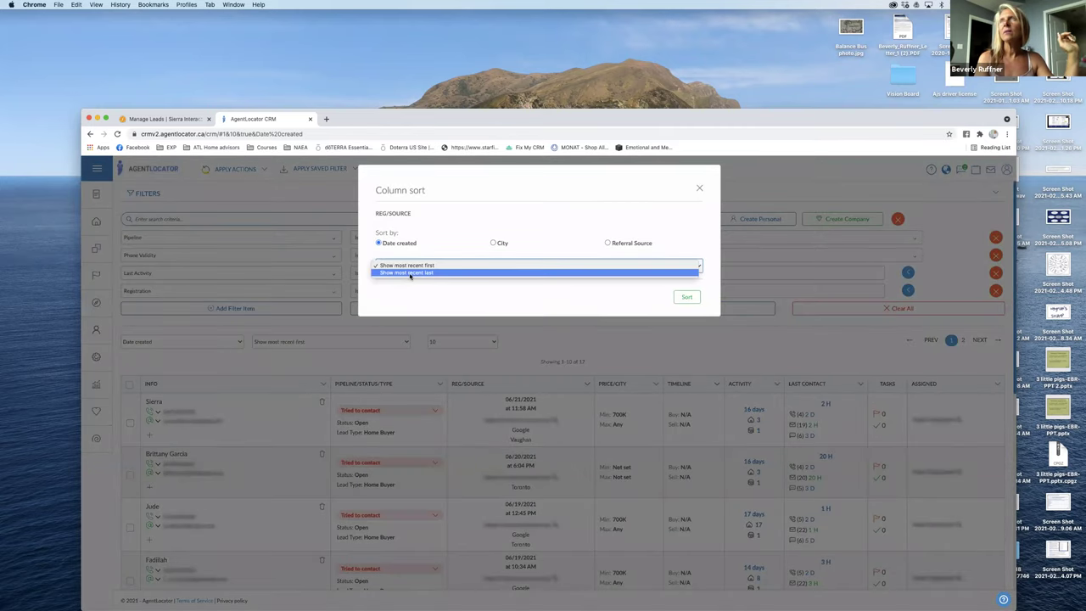
pyautogui.click(410, 273)
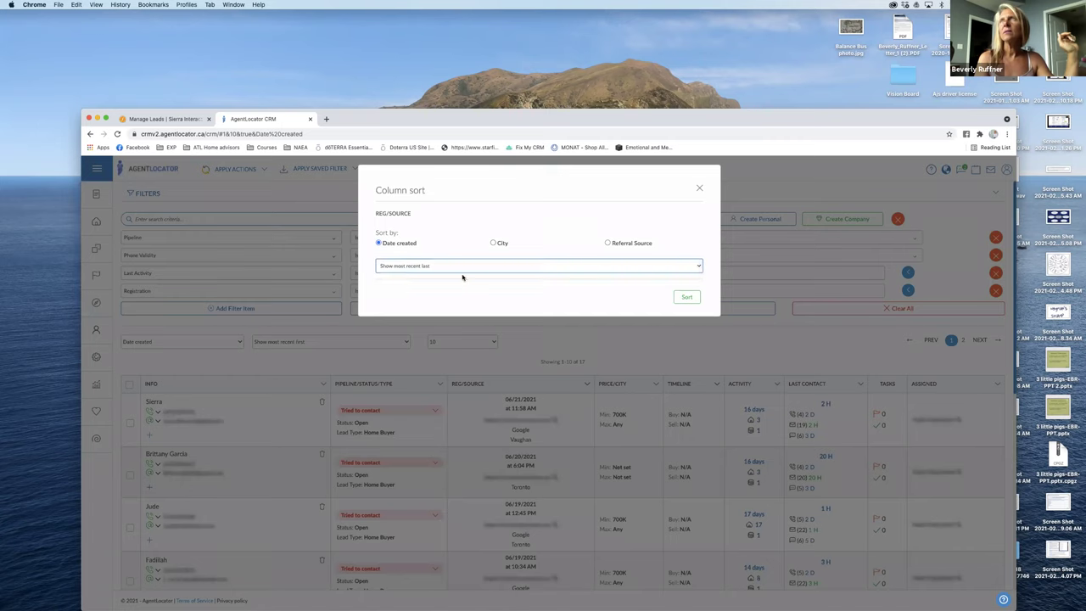
pyautogui.click(687, 298)
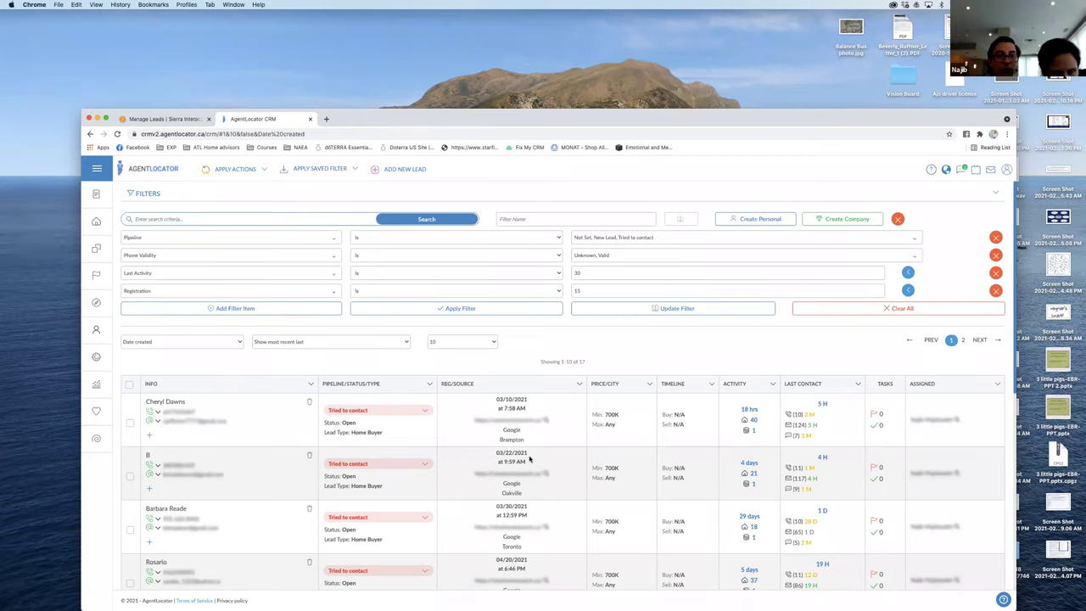
pyautogui.scroll(-3, 530, 459)
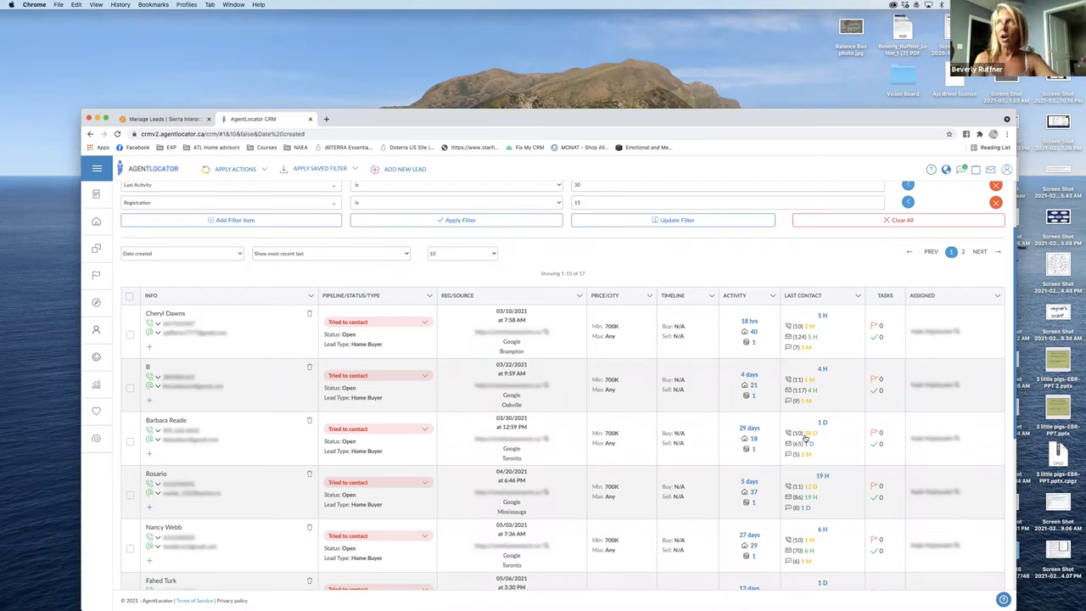
pyautogui.moveTo(804, 437)
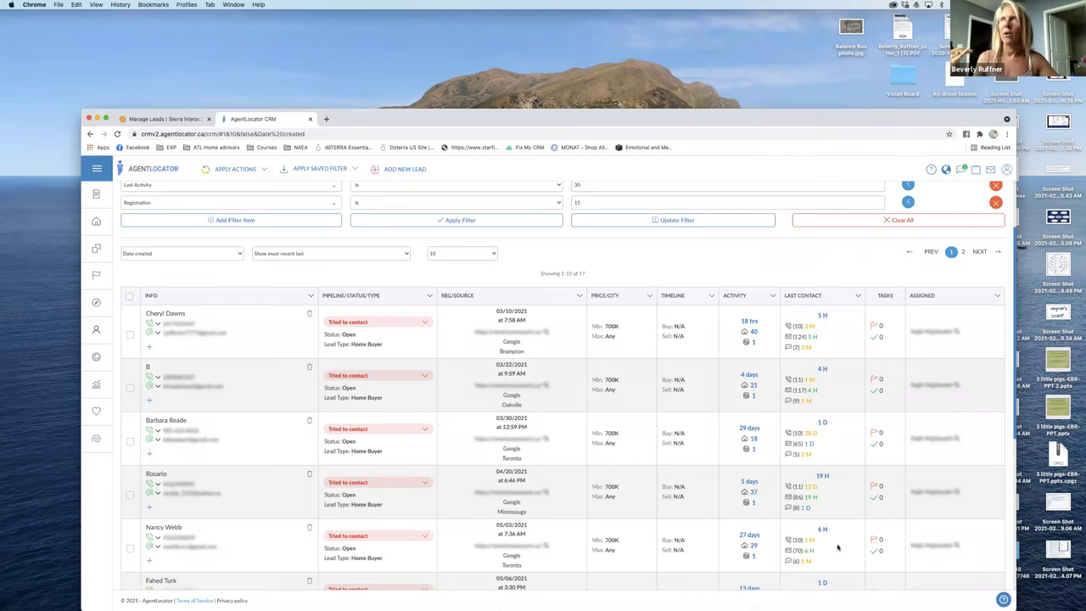
pyautogui.click(245, 220)
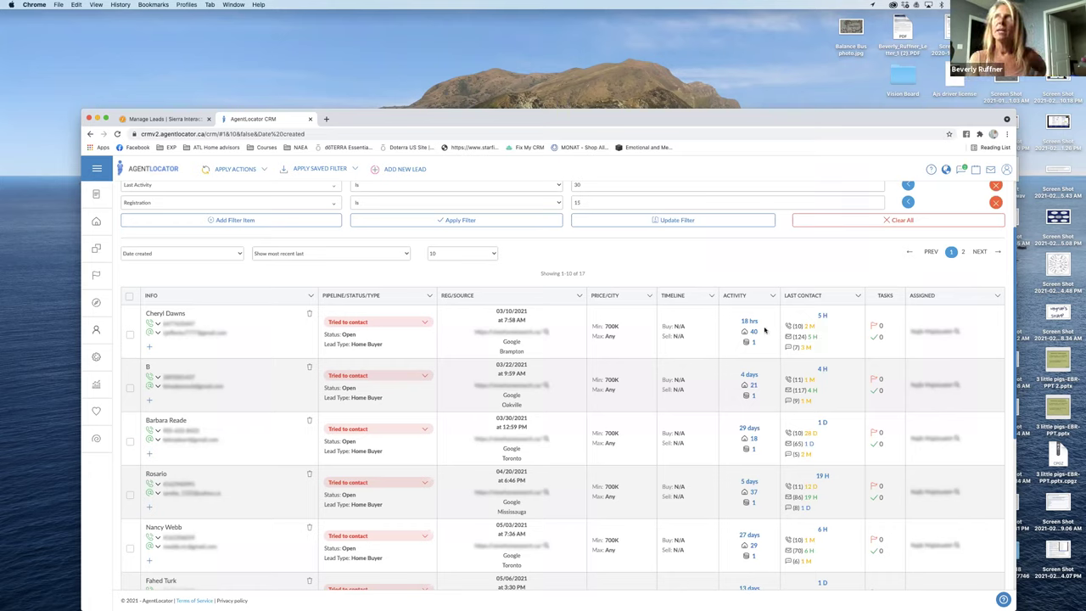
# Save the current set of lead filter items as a personal filter named Priority 3.
pyautogui.scroll(5, 703, 298)
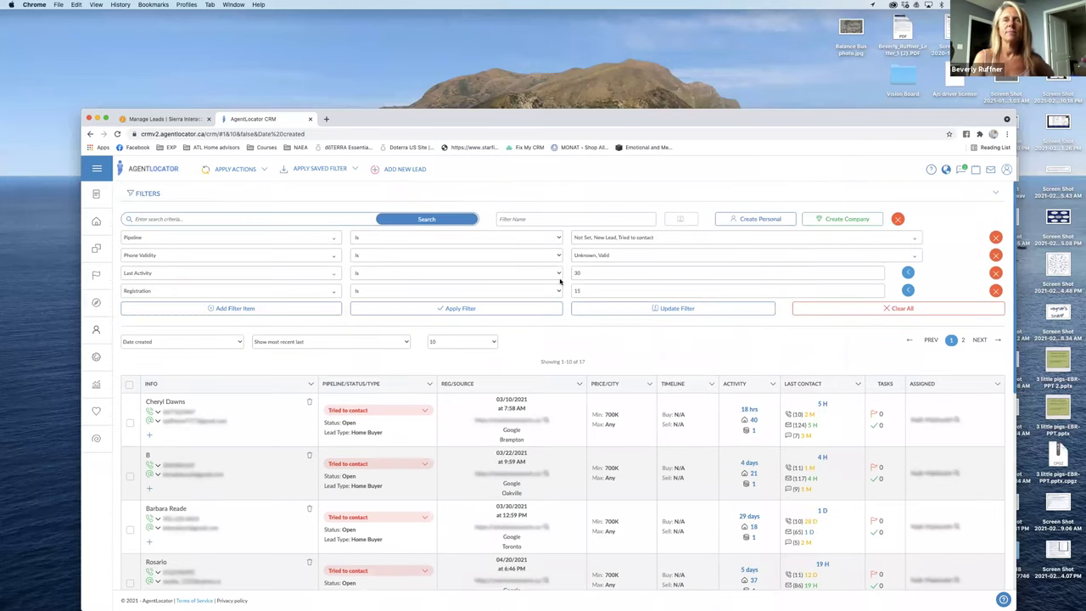
pyautogui.click(529, 220)
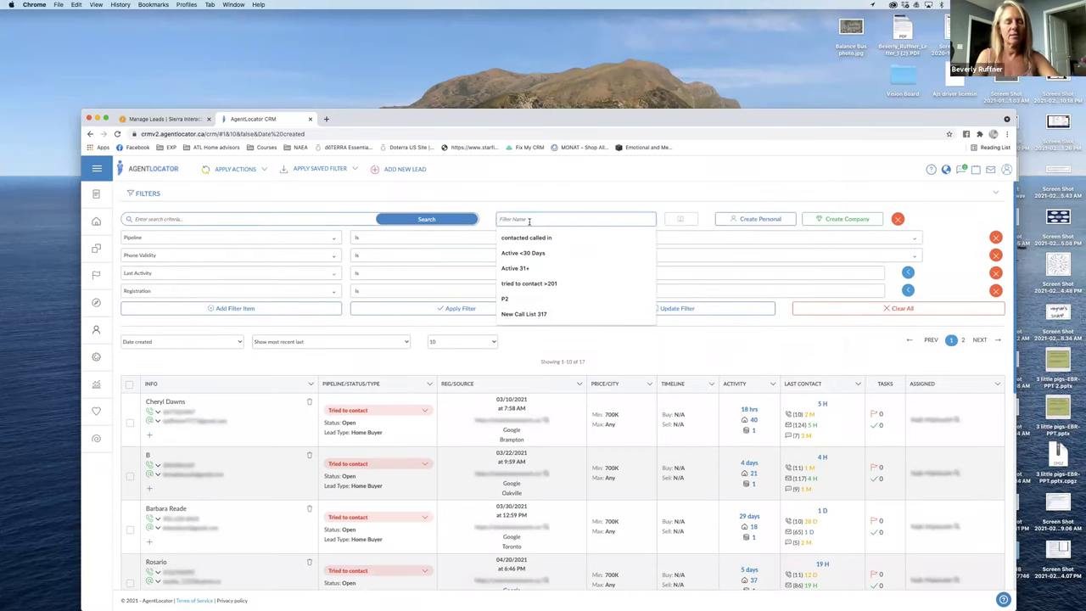
pyautogui.write('Priori')
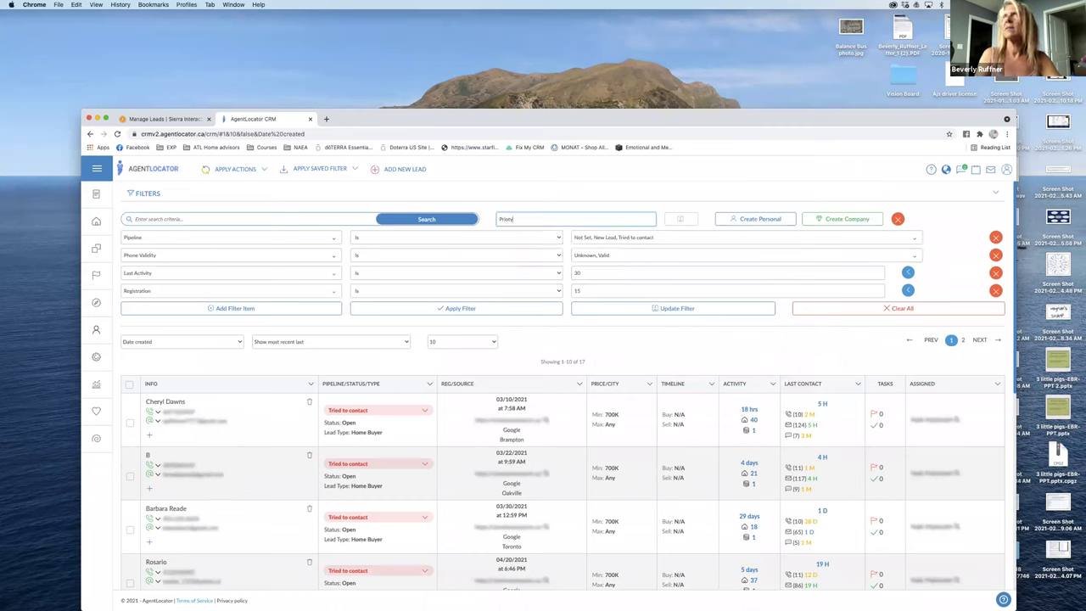
pyautogui.press('BackSpace')
pyautogui.press('BackSpace')
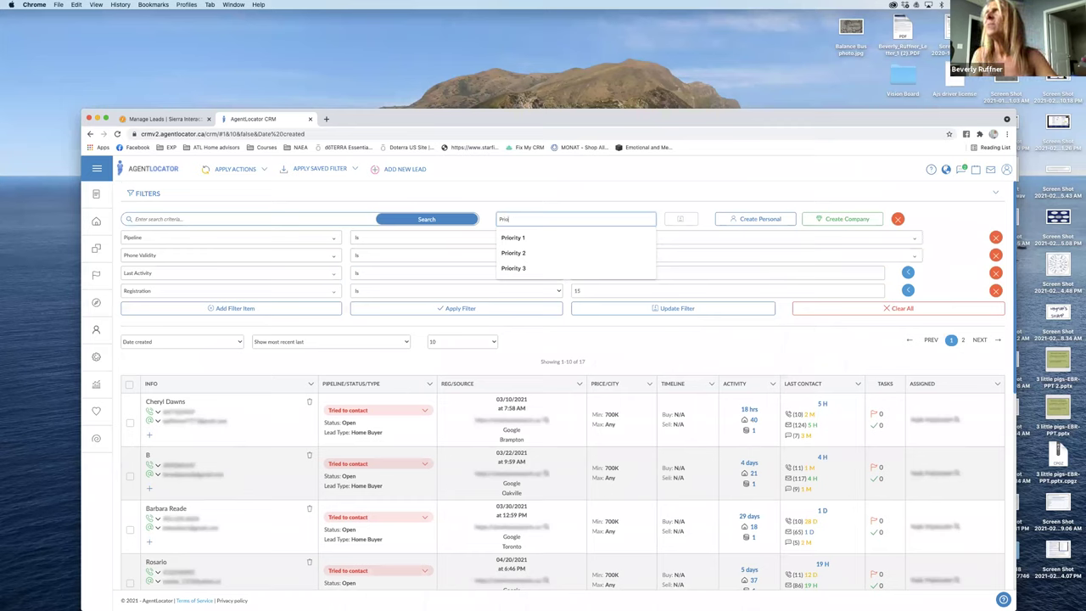
pyautogui.click(513, 268)
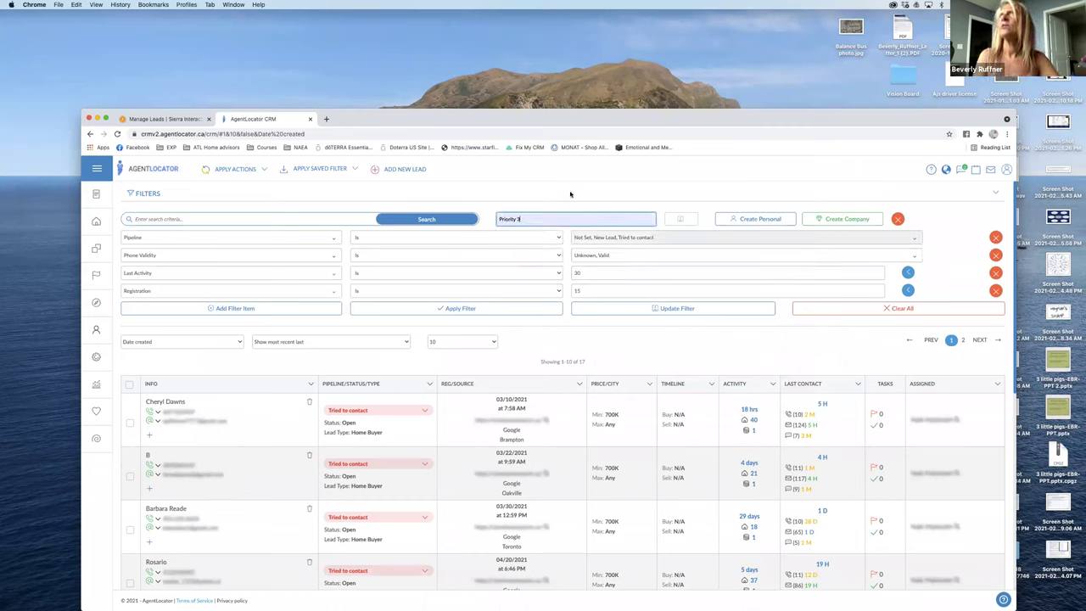
pyautogui.click(753, 219)
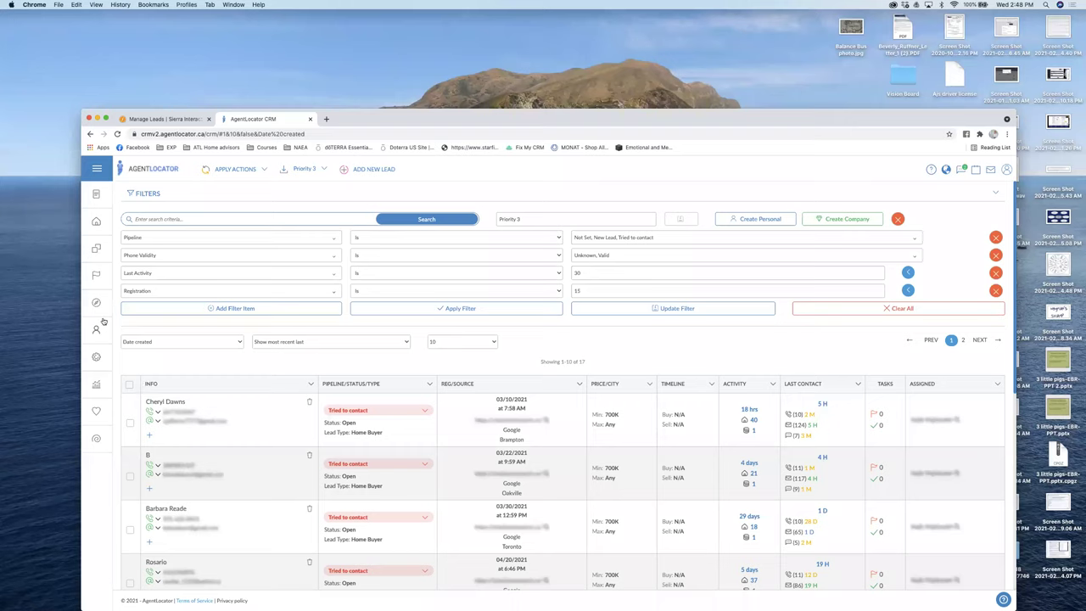
pyautogui.moveTo(97, 358)
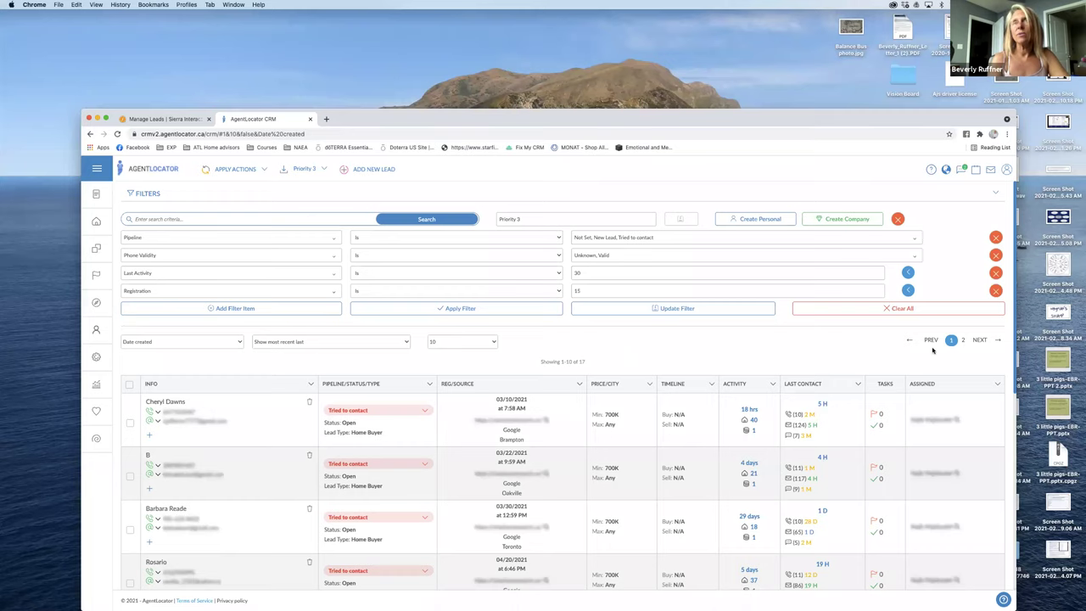
# Remove the applied Priority 3 filter and add a Pipeline filter item for Not Set, New Lead and Tried to contact.
pyautogui.click(307, 170)
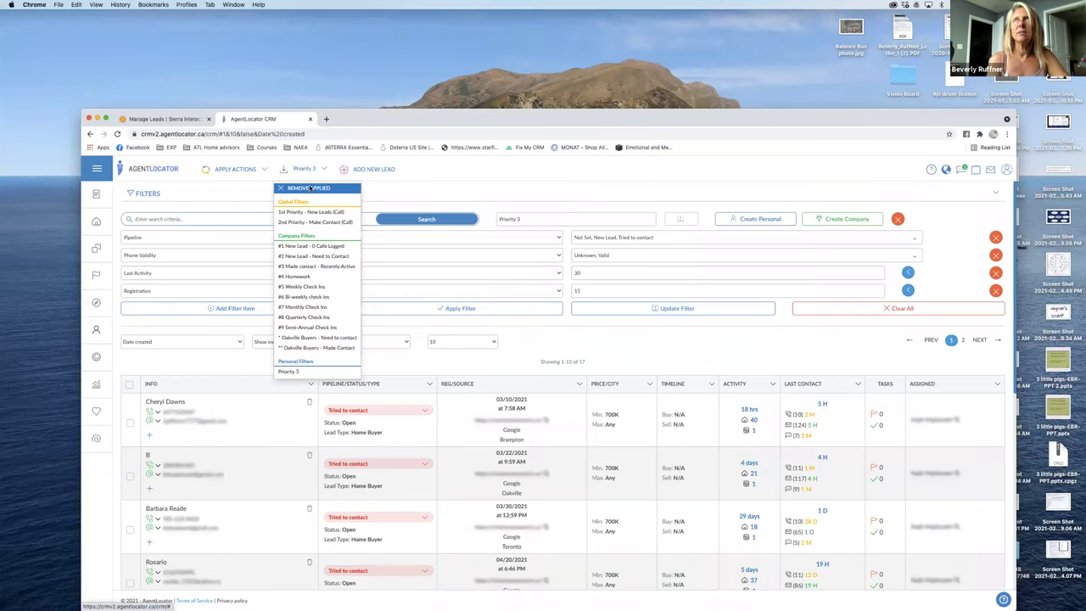
pyautogui.click(304, 187)
pyautogui.click(235, 237)
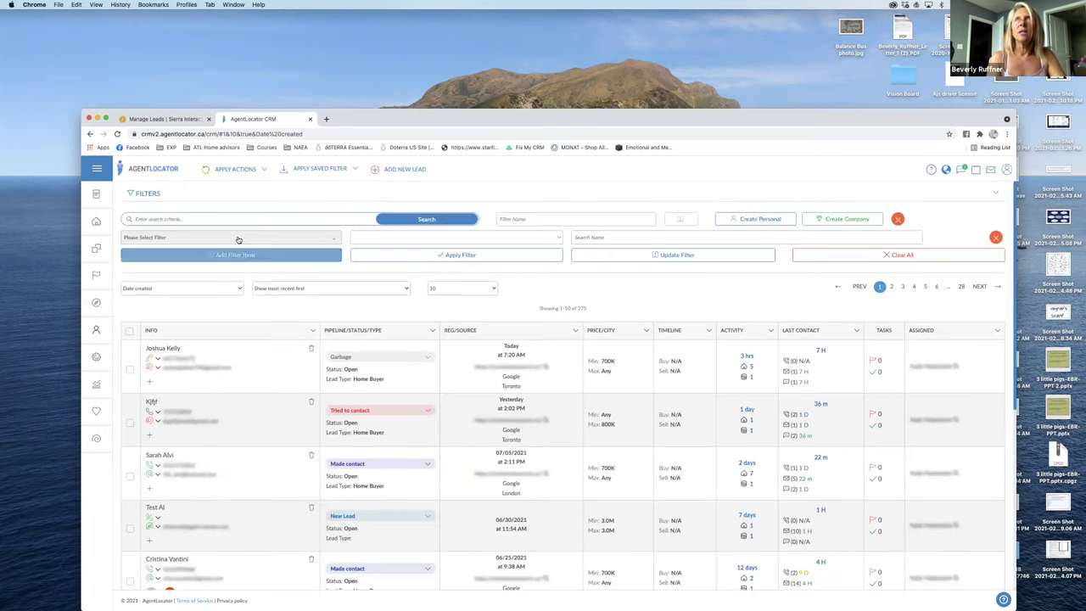
pyautogui.click(217, 239)
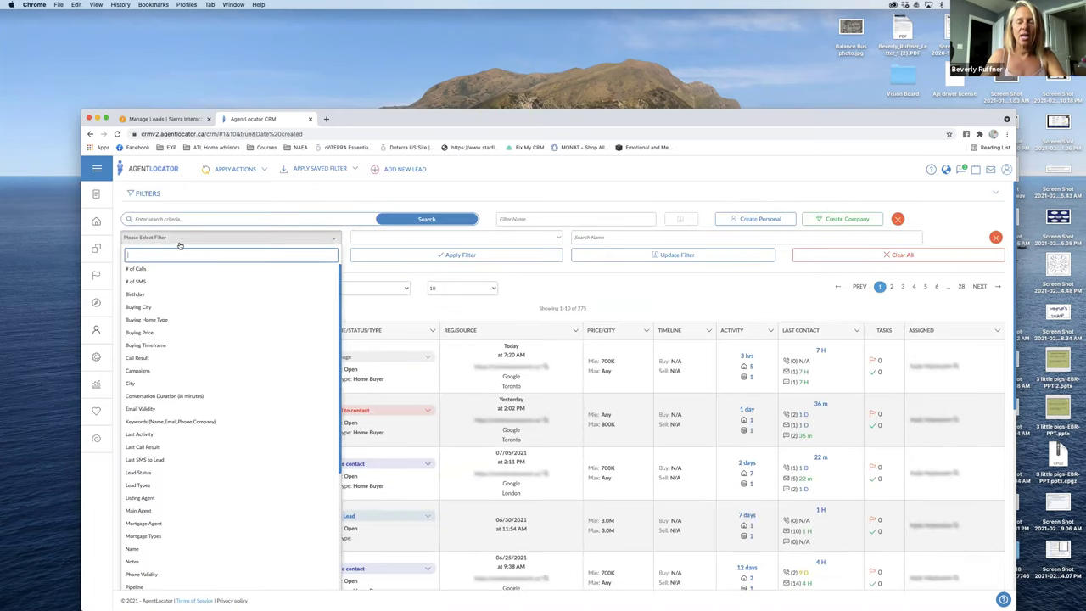
pyautogui.write('pip')
pyautogui.click(140, 269)
pyautogui.click(589, 237)
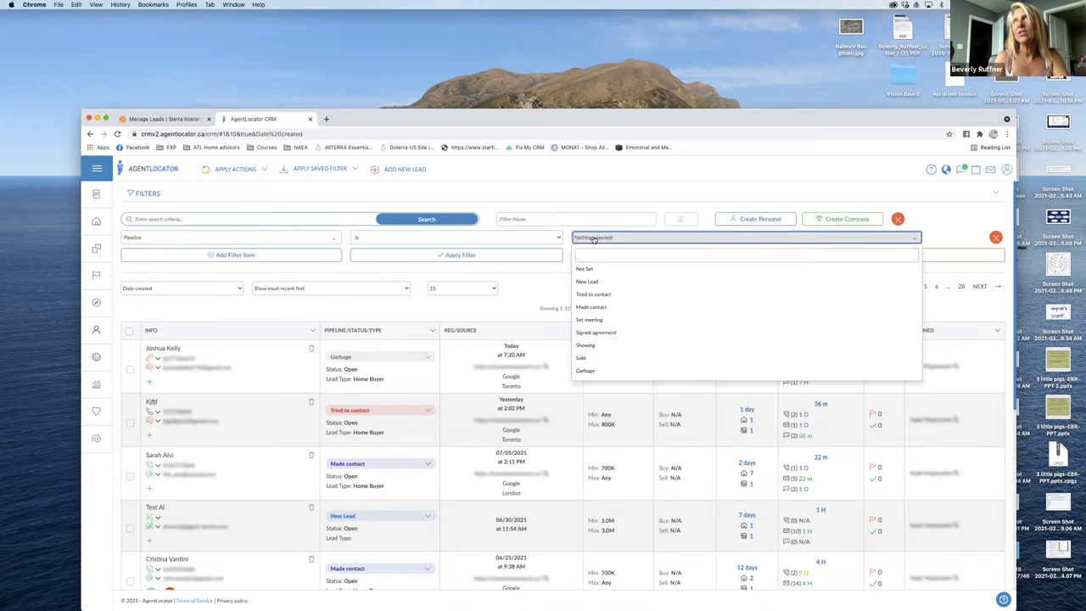
pyautogui.click(586, 269)
pyautogui.click(588, 282)
pyautogui.click(592, 294)
# Add another filter item for Phone Validity is Unknown or Valid.
pyautogui.click(244, 255)
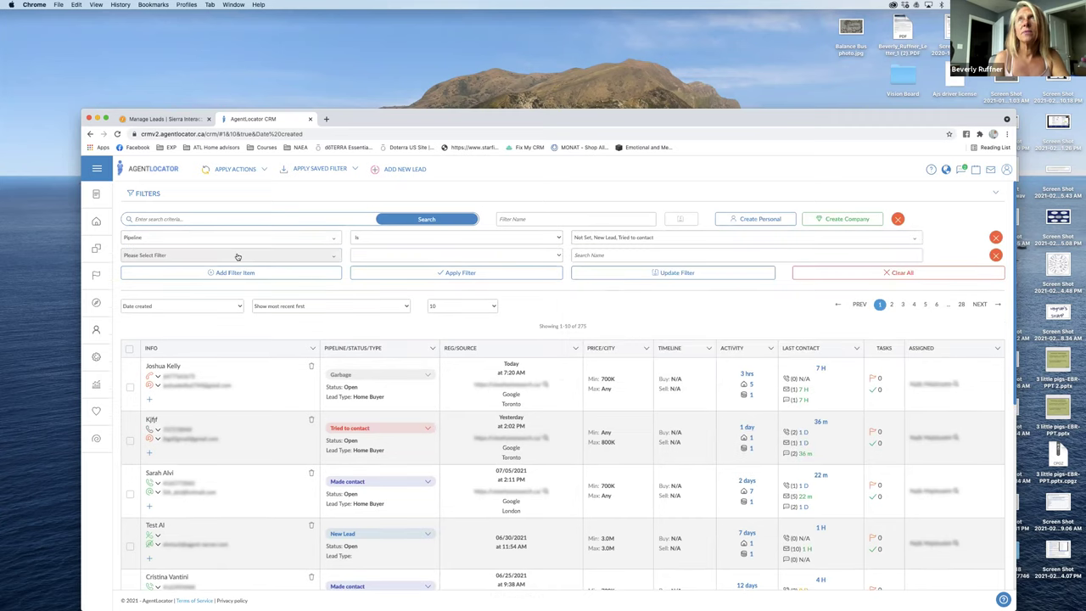
pyautogui.click(238, 255)
pyautogui.write('pho')
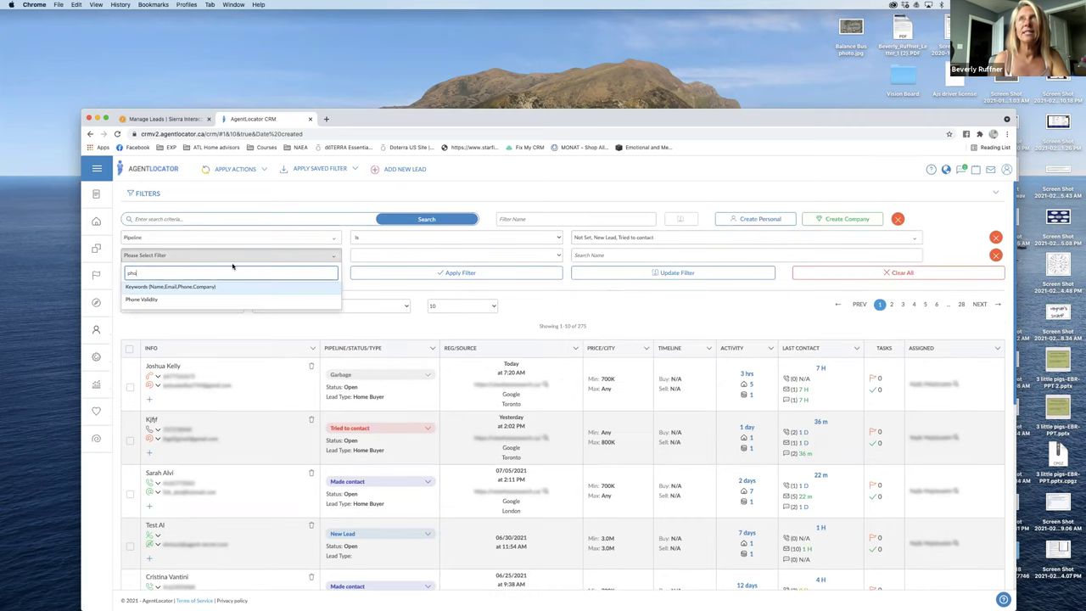
pyautogui.click(153, 298)
pyautogui.click(586, 256)
pyautogui.click(584, 288)
pyautogui.click(582, 300)
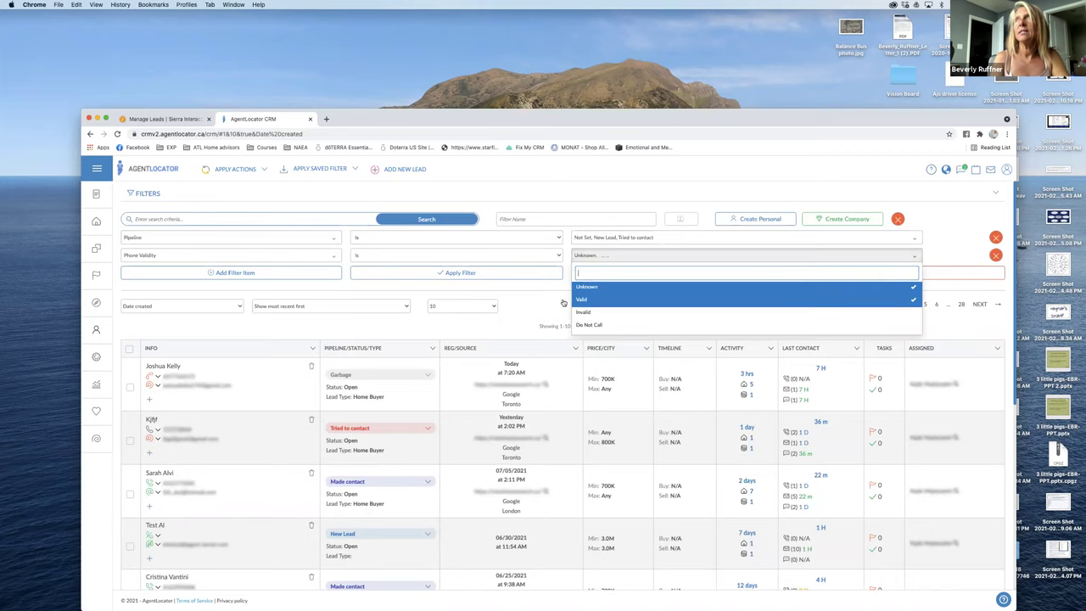
# Add a Last Activity filter item for all leads older than 31 days, and apply the filter.
pyautogui.click(205, 274)
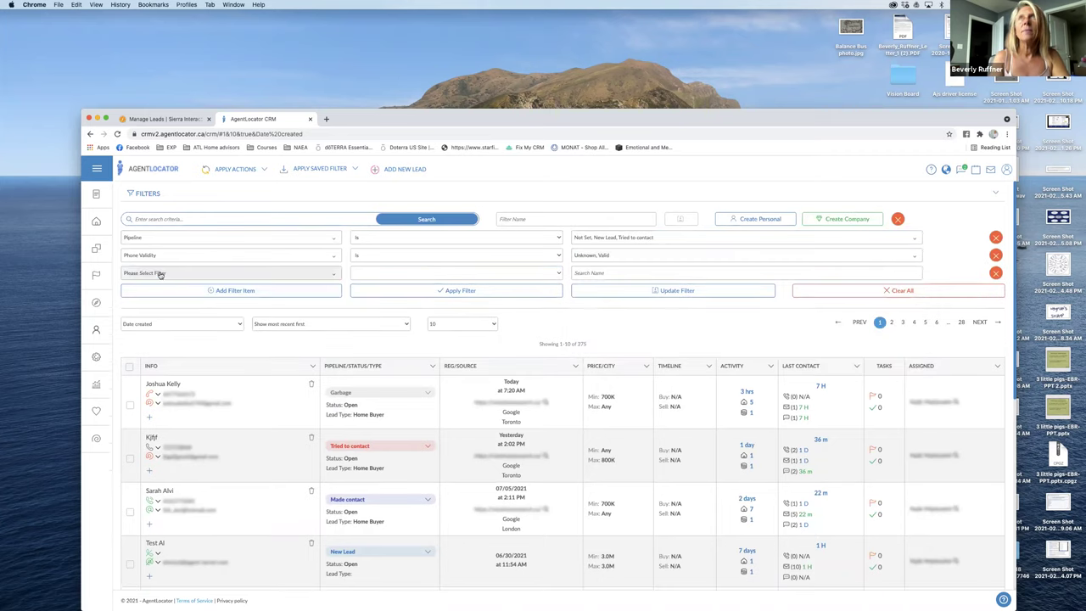
pyautogui.click(160, 274)
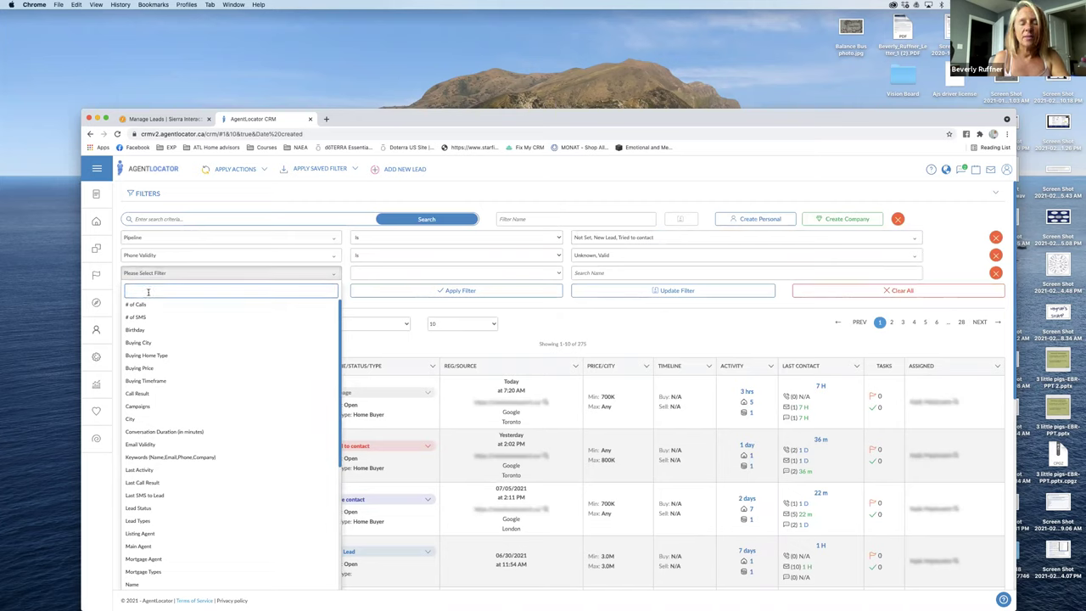
pyautogui.write('activ')
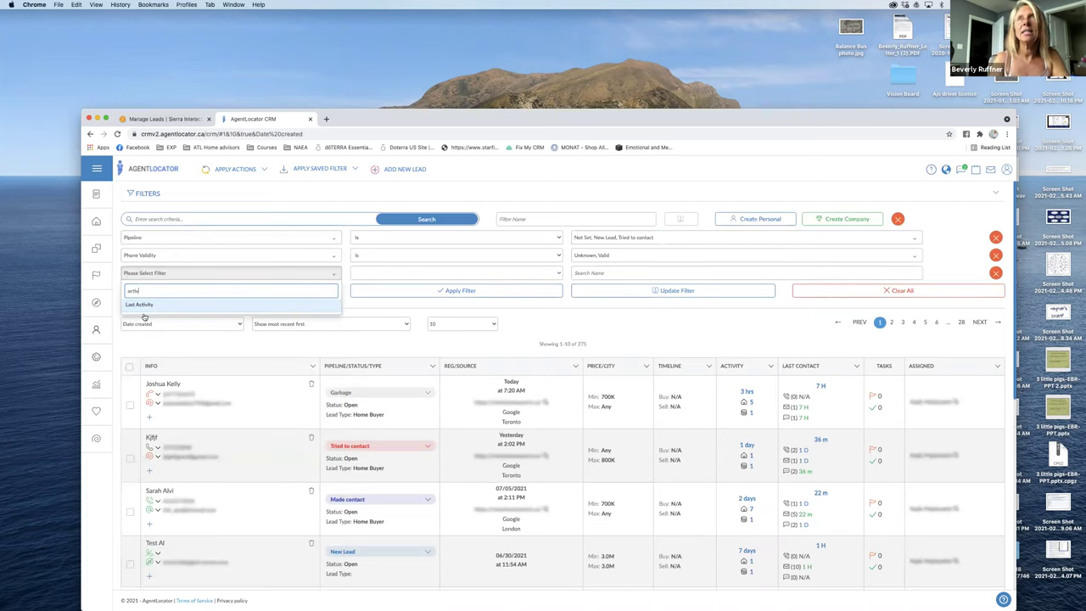
pyautogui.click(141, 303)
pyautogui.click(596, 273)
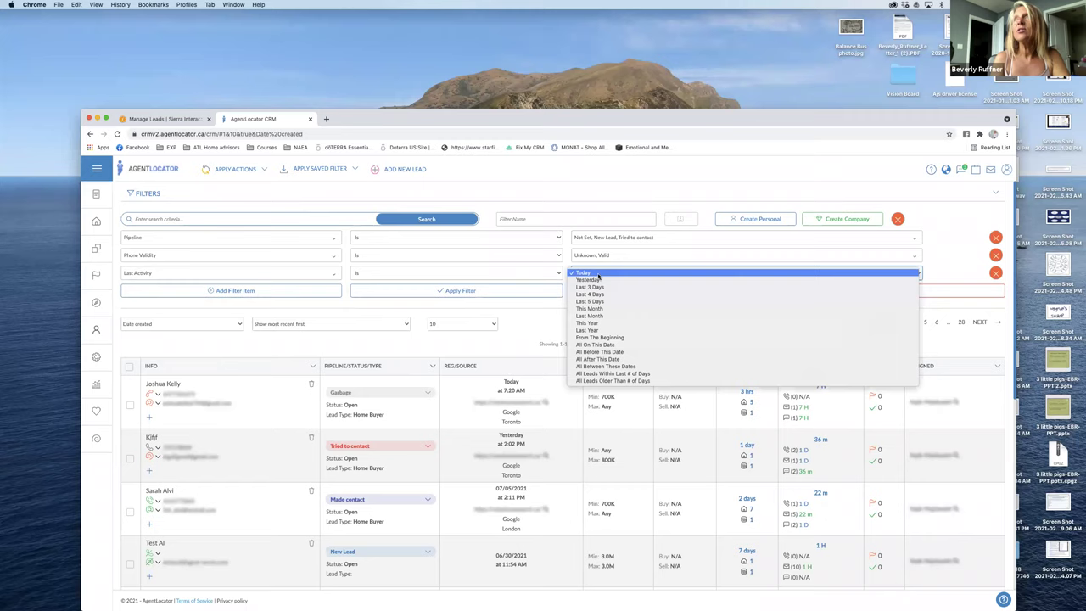
pyautogui.click(593, 381)
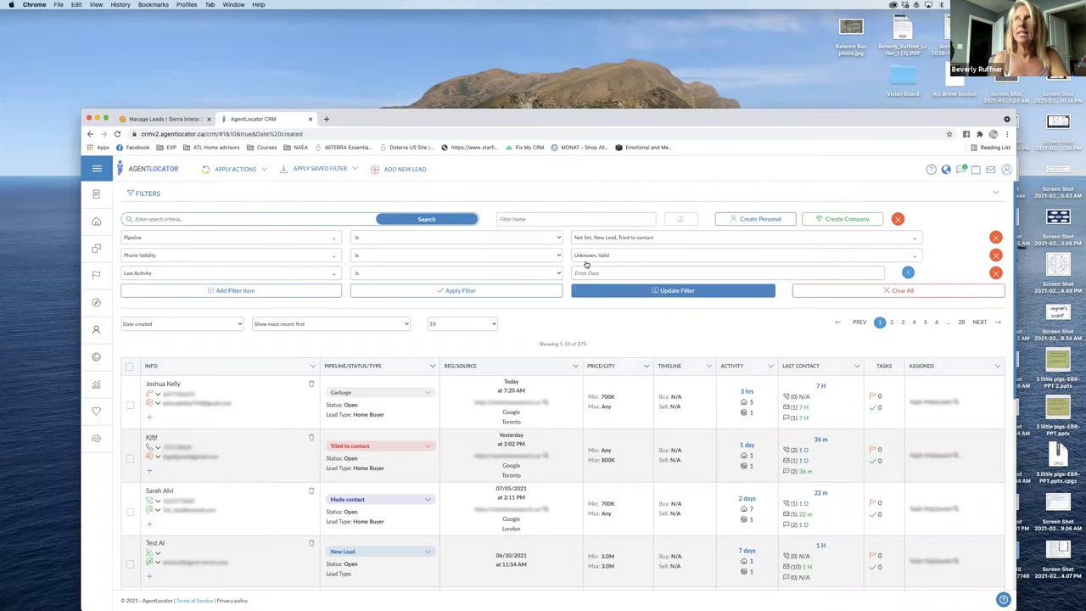
pyautogui.click(586, 272)
pyautogui.click(579, 291)
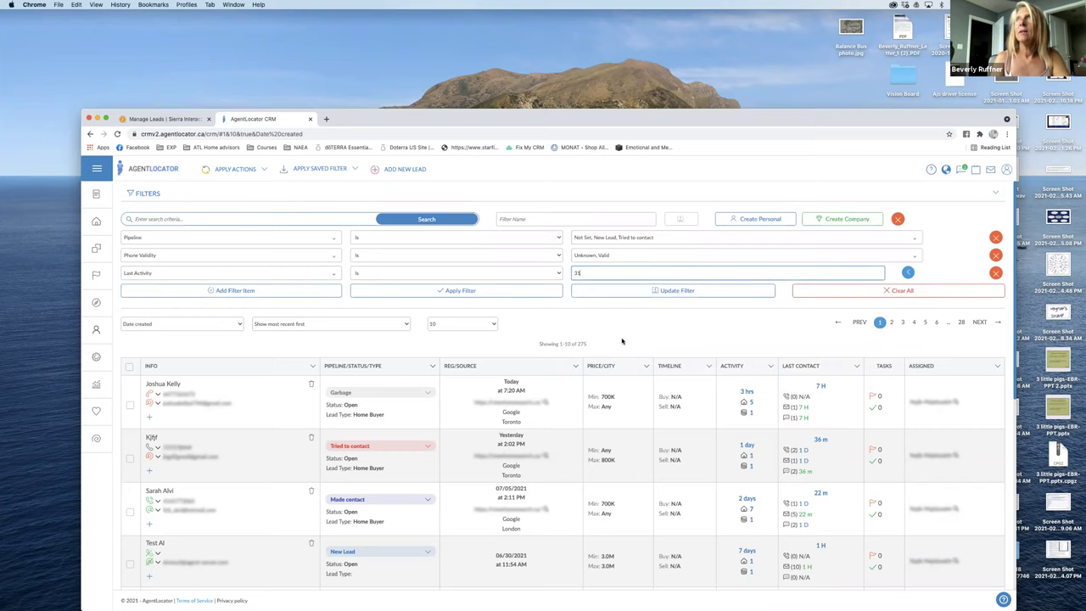
pyautogui.click(618, 335)
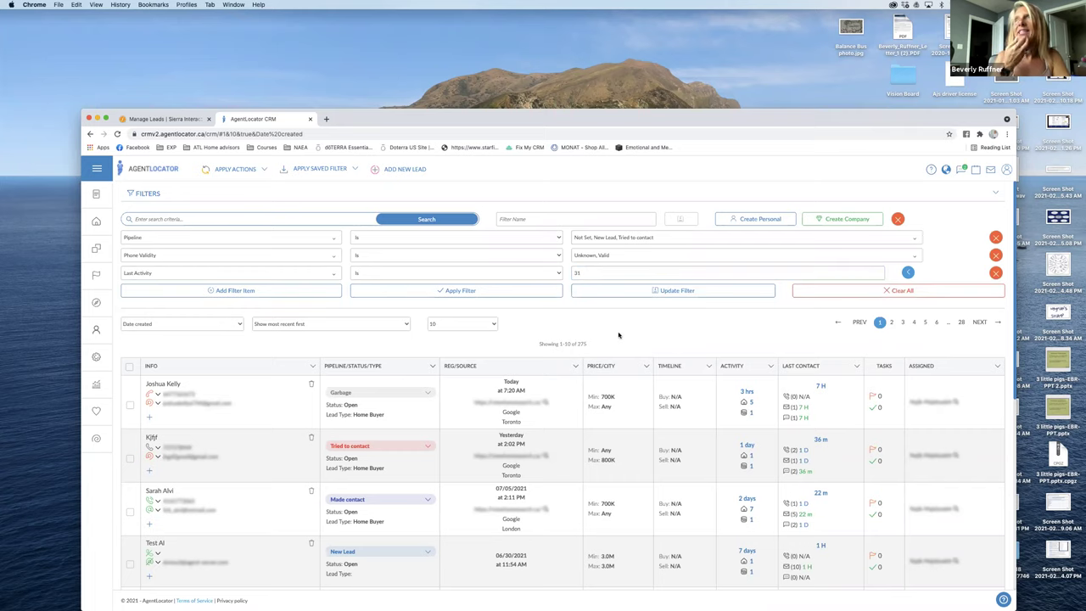
pyautogui.click(407, 291)
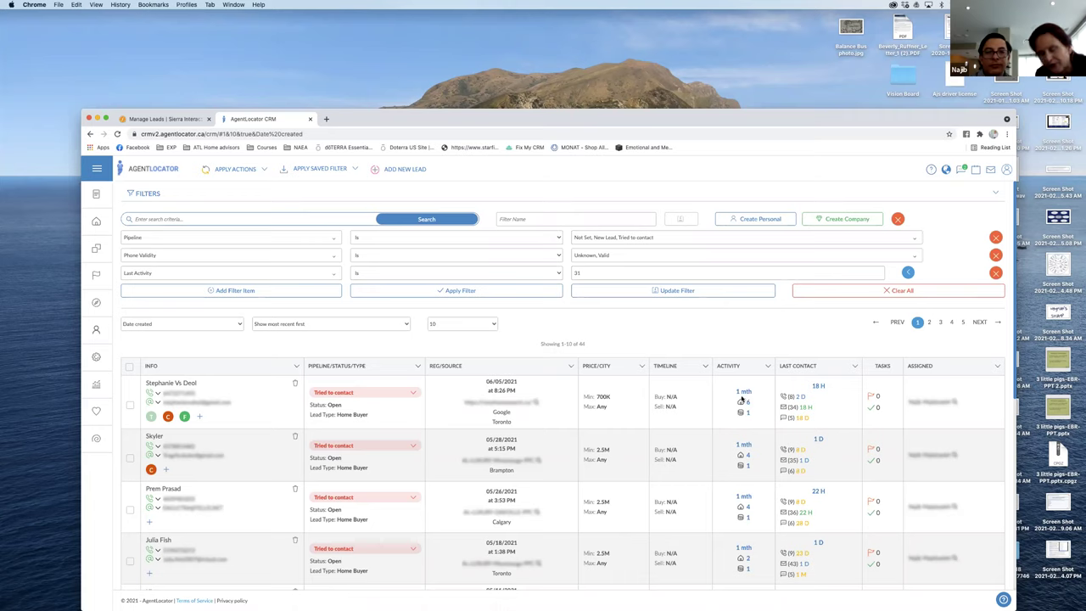
# Open the first lead in the filtered list and examine its stats, saved listing searches and call notes.
pyautogui.moveTo(749, 391)
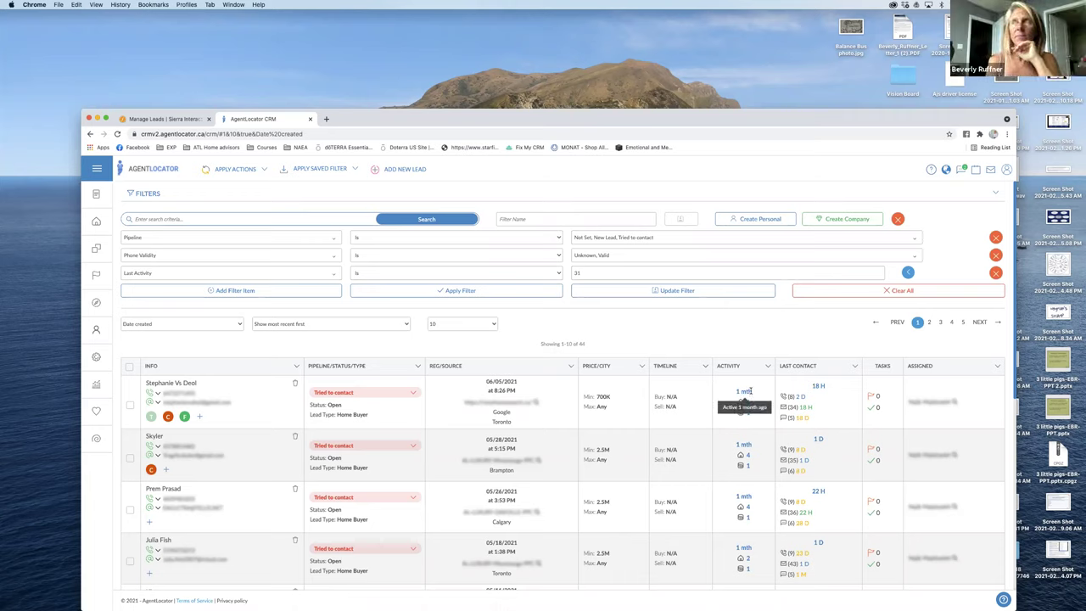
pyautogui.click(168, 384)
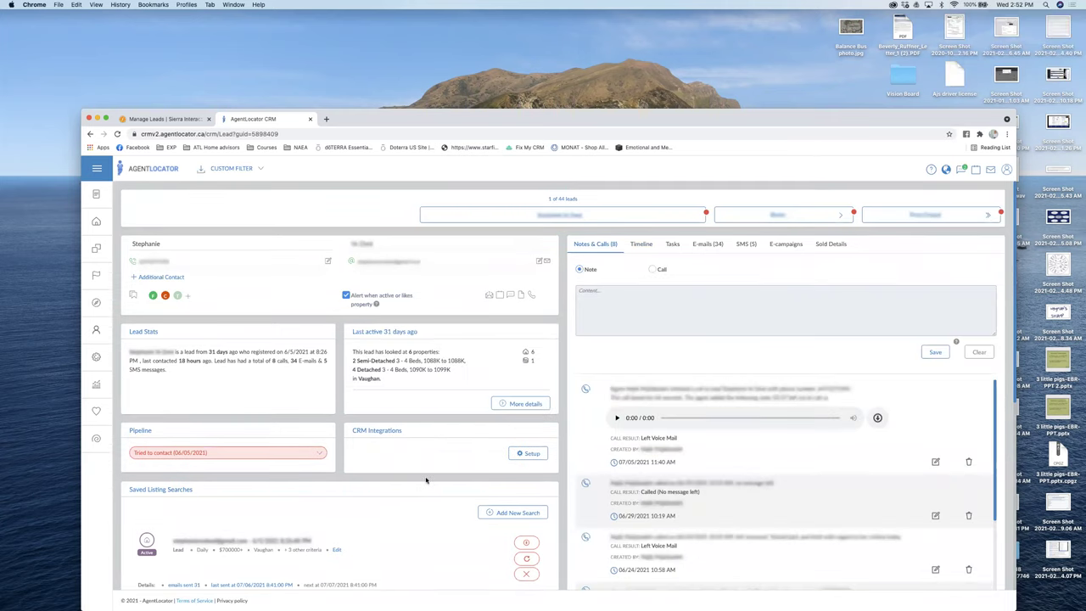
pyautogui.scroll(-2, 426, 480)
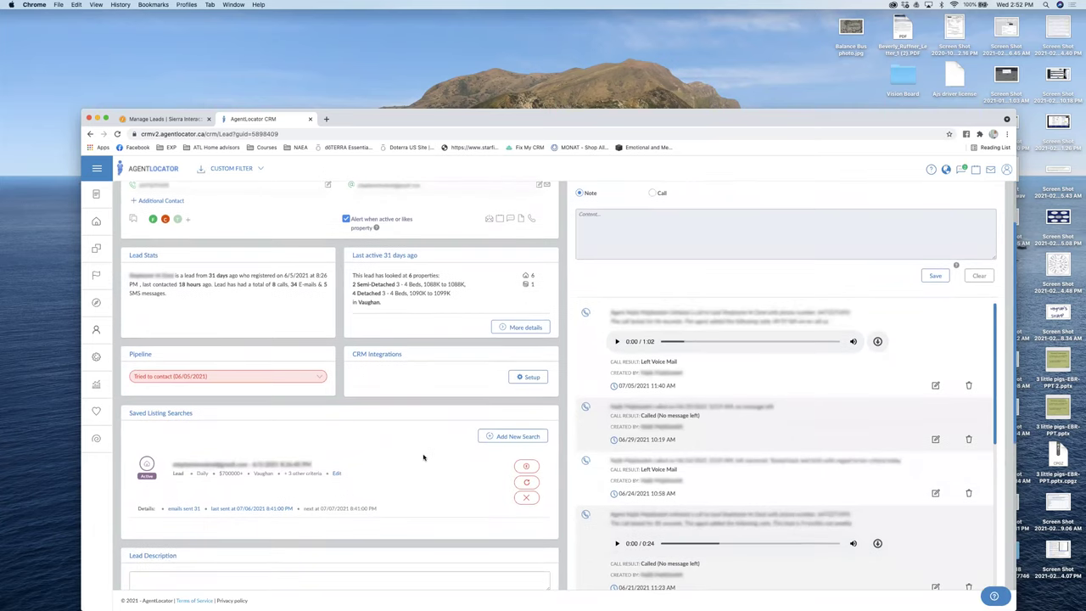
pyautogui.scroll(-3, 424, 458)
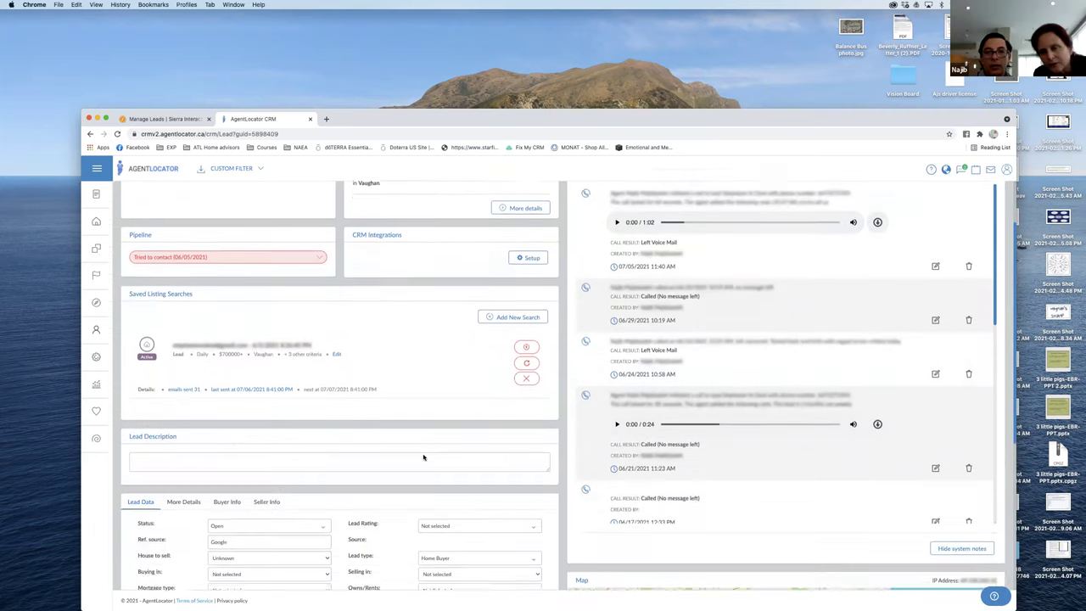
pyautogui.scroll(3, 424, 457)
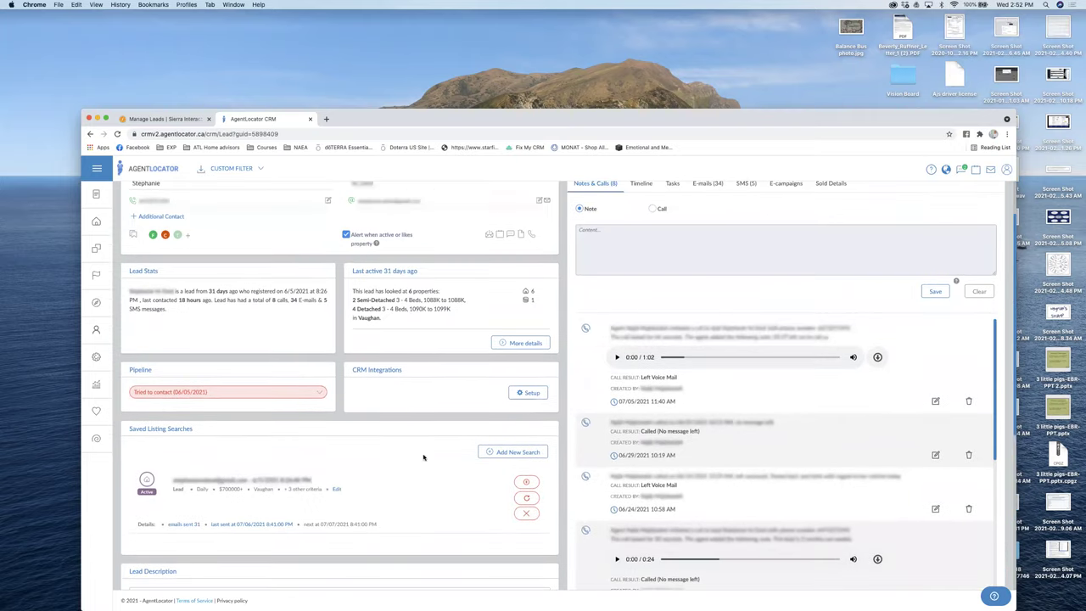
# View the details of the properties this lead looked at, ordered by Last Viewed, and close the lead activity window.
pyautogui.click(515, 341)
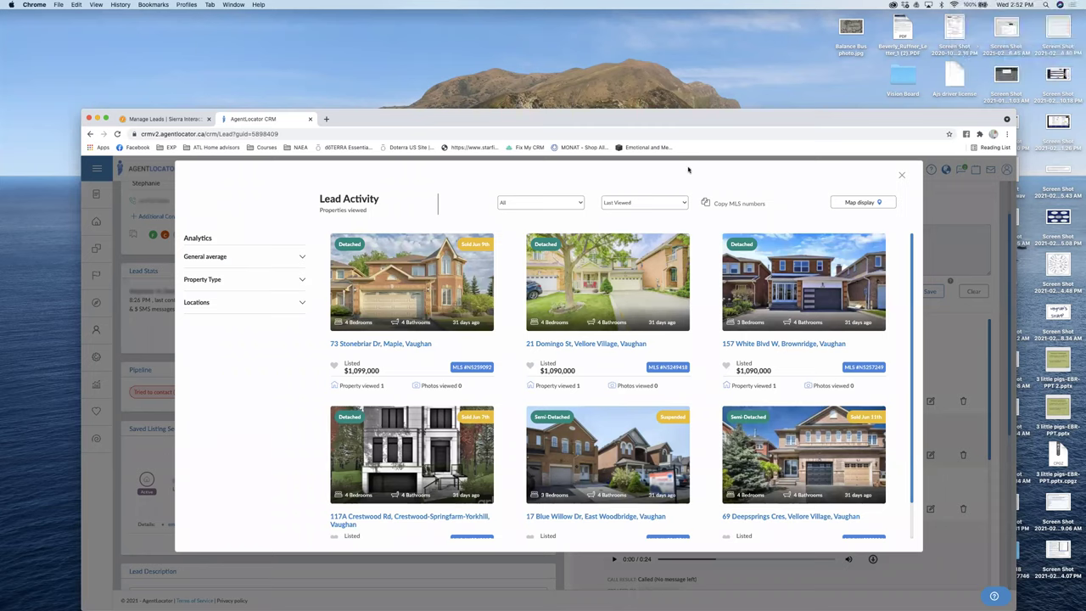
pyautogui.click(621, 205)
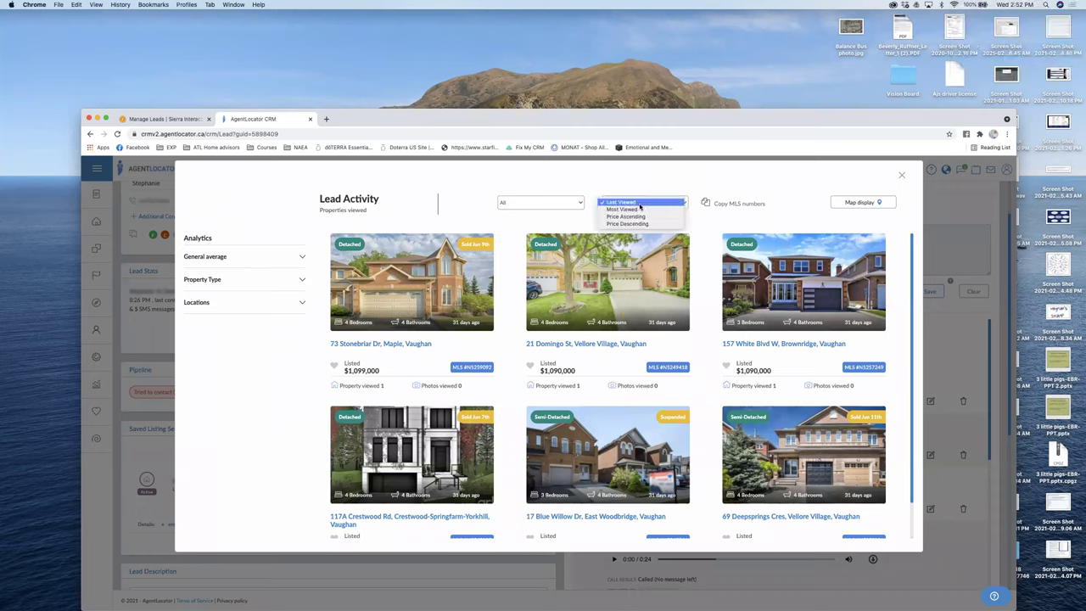
pyautogui.click(639, 203)
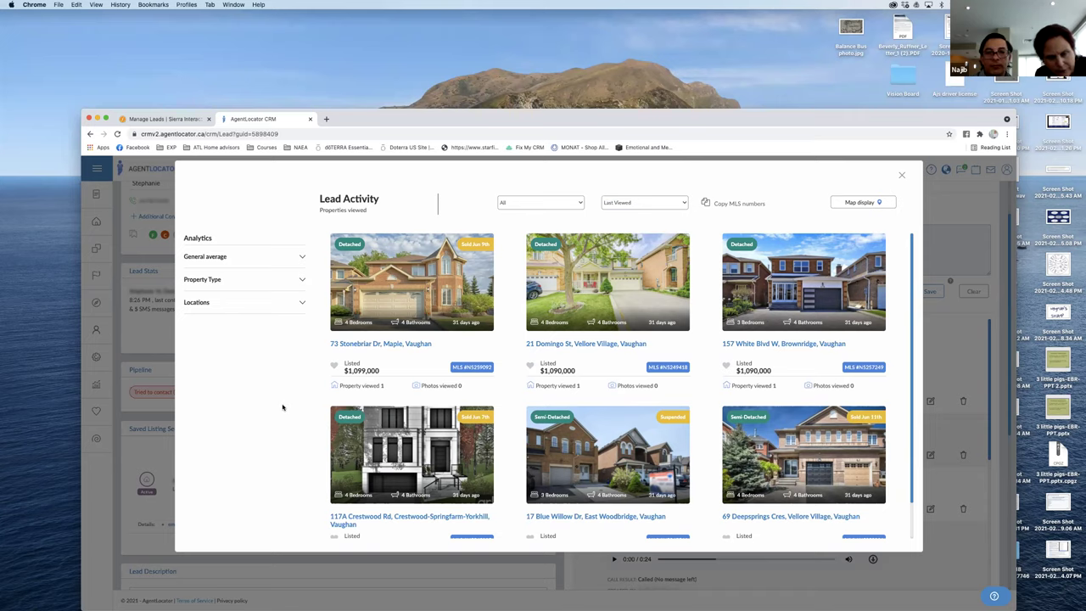
pyautogui.click(902, 175)
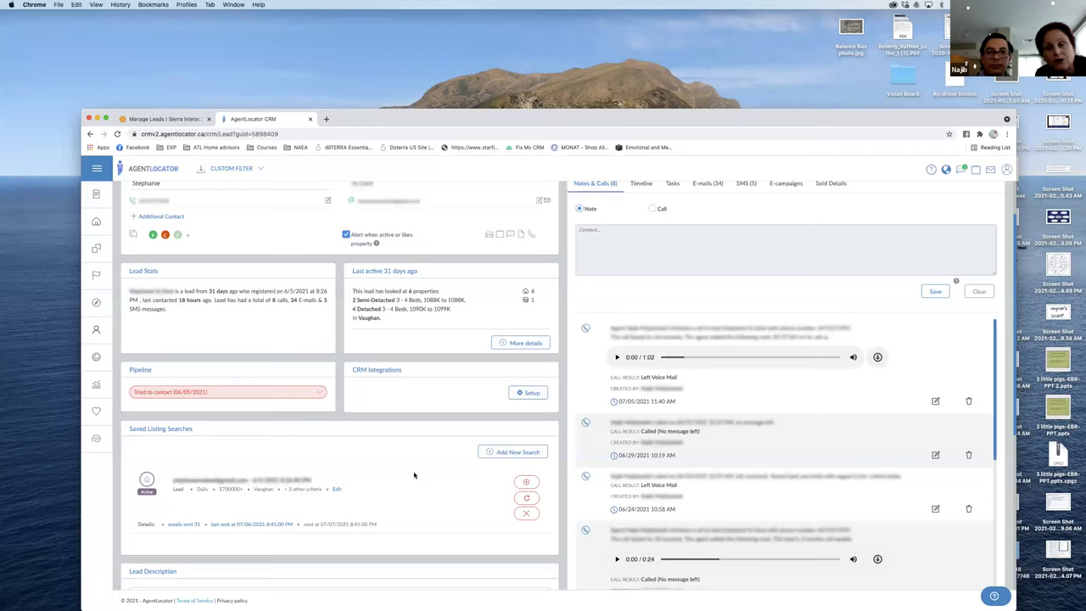
pyautogui.scroll(2, 414, 475)
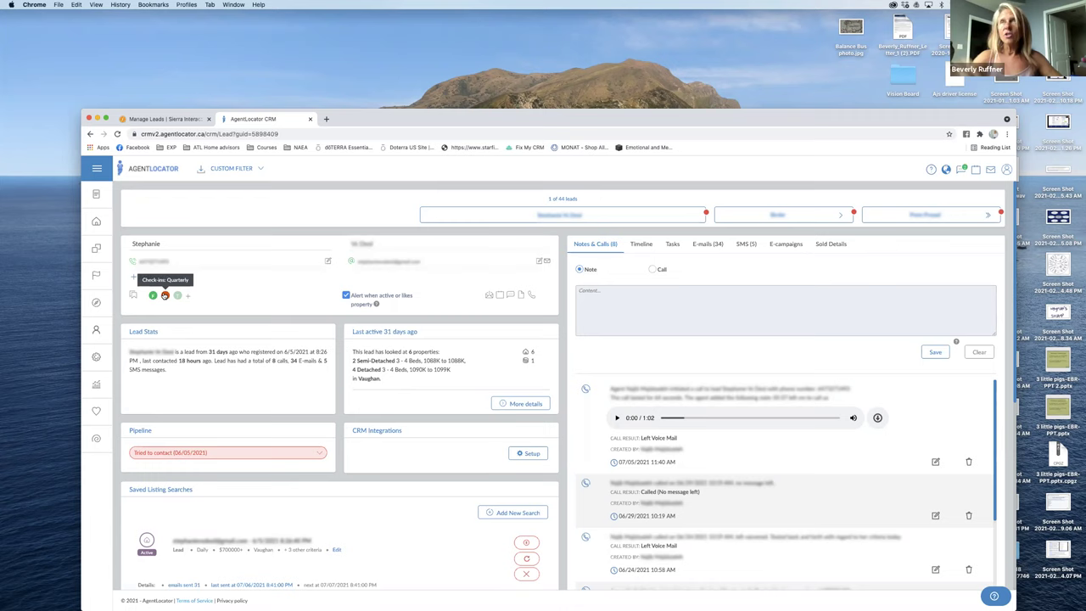
# Return to the filtered lead list and review the available global, company and personal saved filters.
pyautogui.click(98, 225)
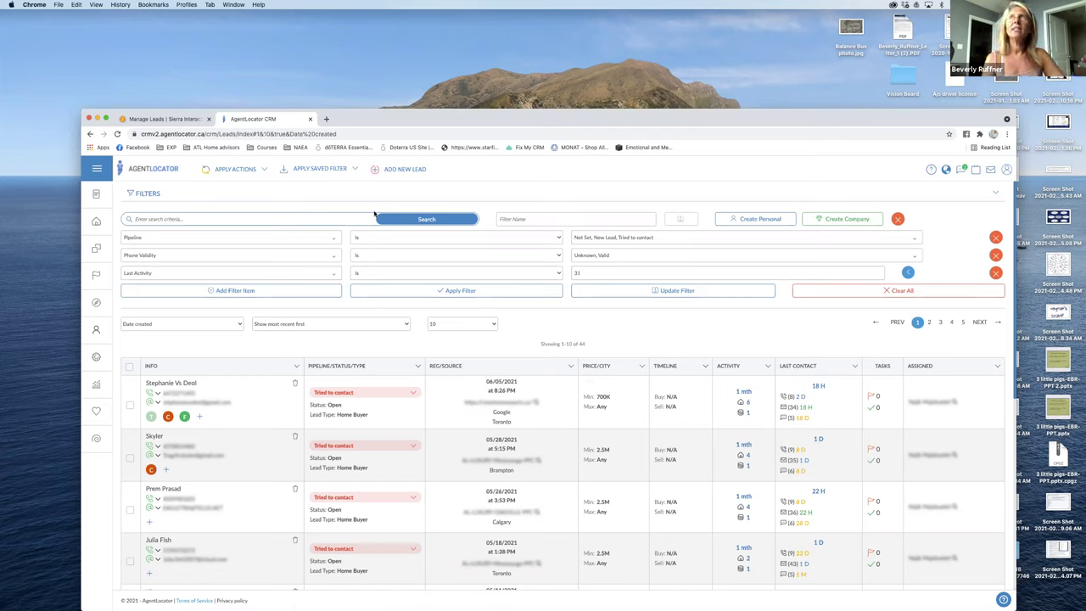
pyautogui.click(340, 170)
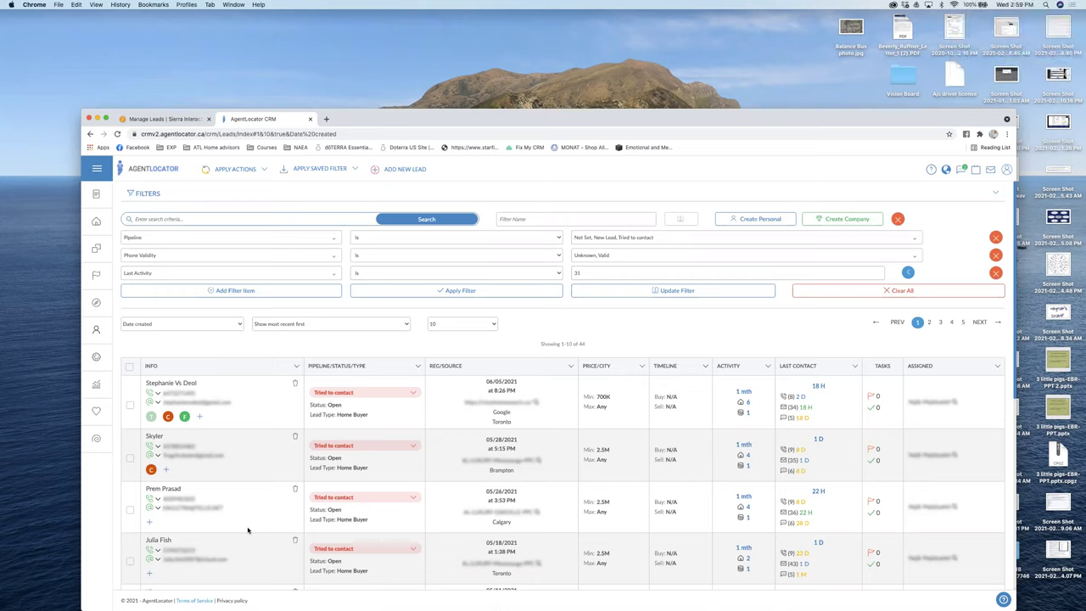
pyautogui.click(357, 168)
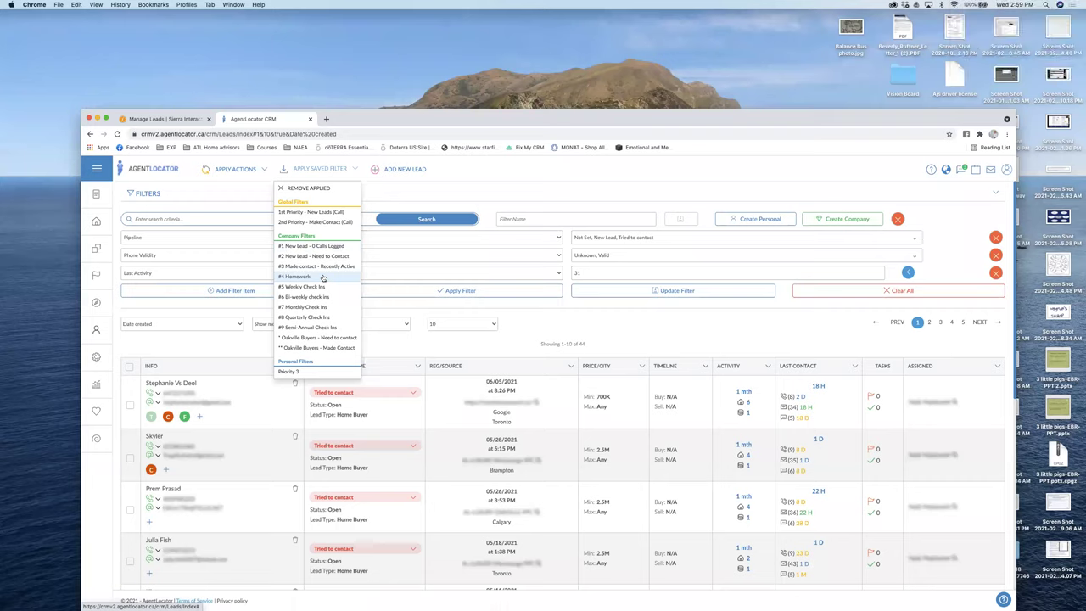
pyautogui.click(599, 332)
# Name the current filter Priority 4 and save it as a personal filter.
pyautogui.click(525, 217)
pyautogui.write('Pdavis')
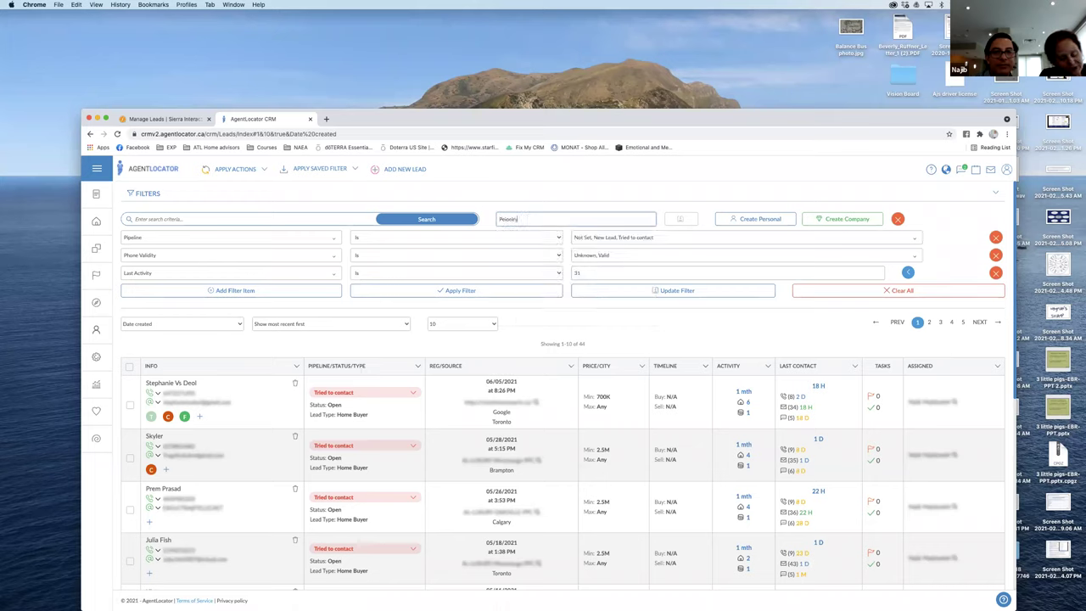
pyautogui.press('BackSpace')
pyautogui.press('BackSpace')
pyautogui.press('BackSpace')
pyautogui.press('BackSpace')
pyautogui.press('BackSpace')
pyautogui.write('riorit')
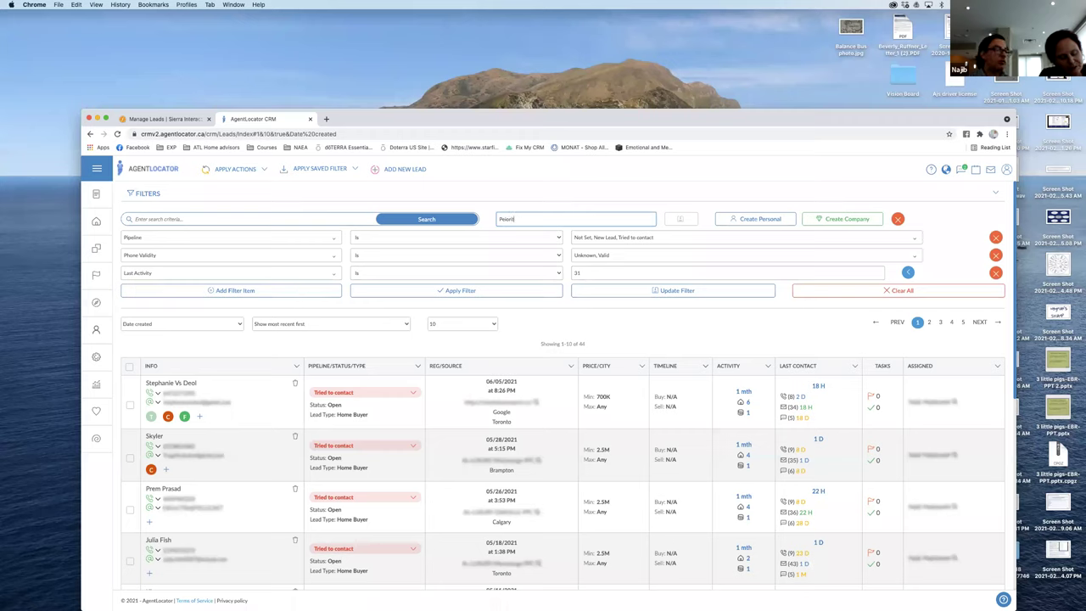
pyautogui.press('BackSpace')
pyautogui.press('BackSpace')
pyautogui.press('BackSpace')
pyautogui.write('rio')
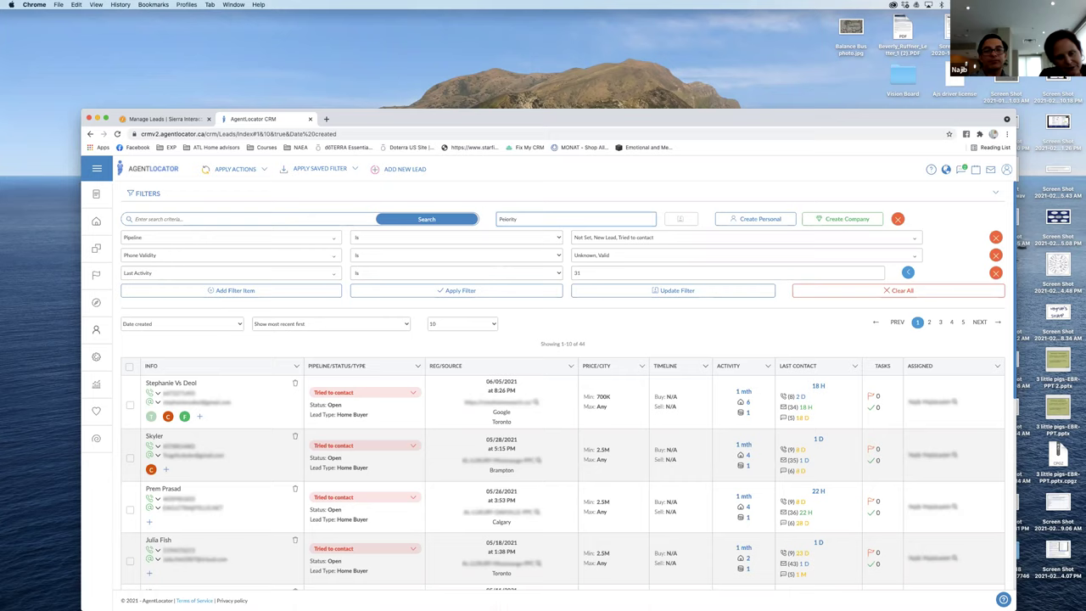
pyautogui.write('r')
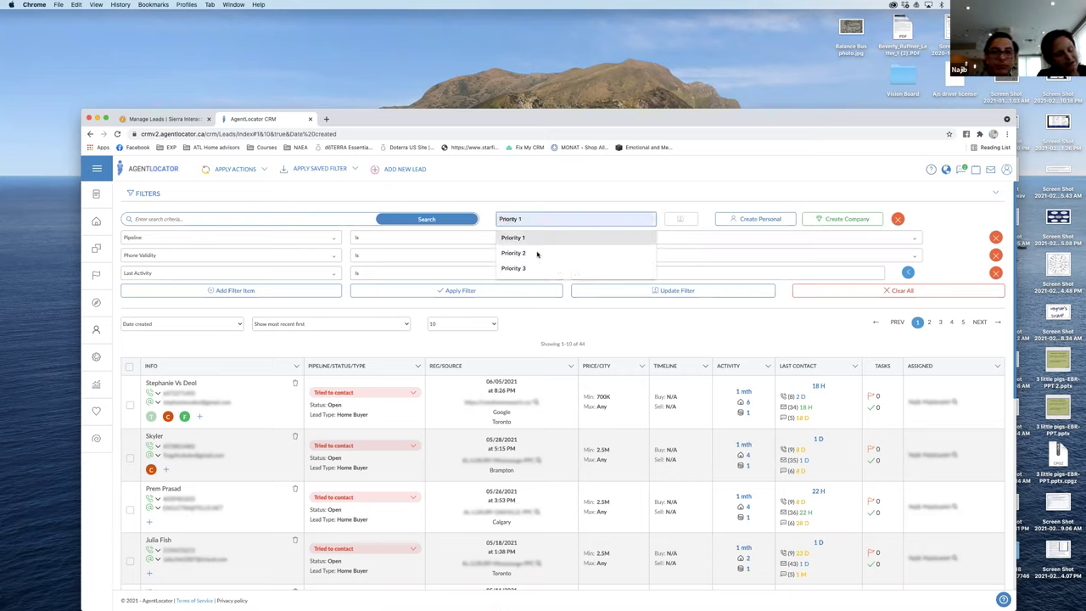
pyautogui.click(533, 268)
pyautogui.press('BackSpace')
pyautogui.press('BackSpace')
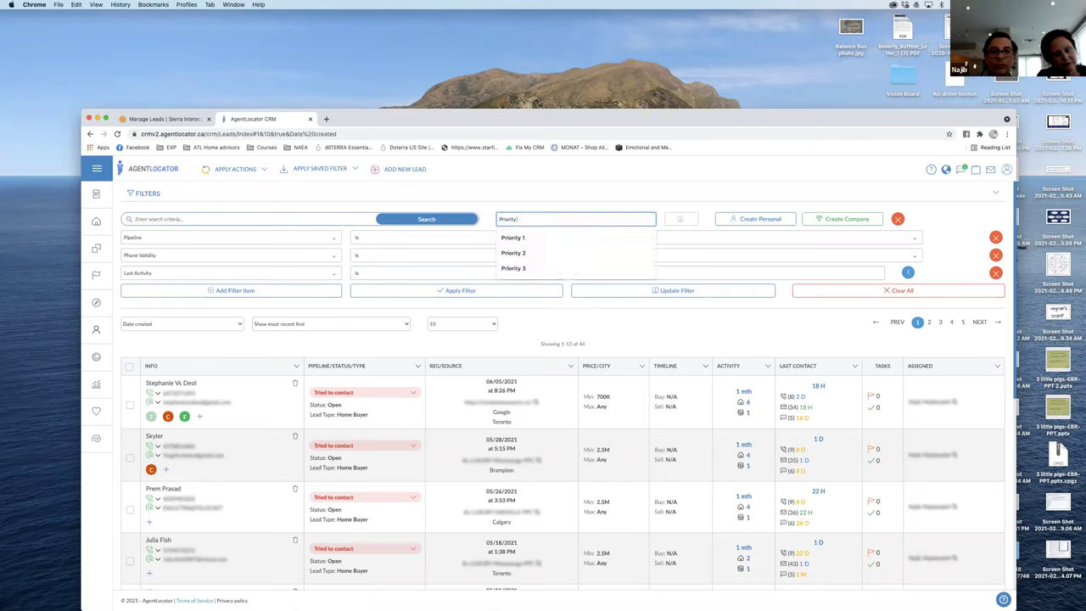
pyautogui.click(502, 314)
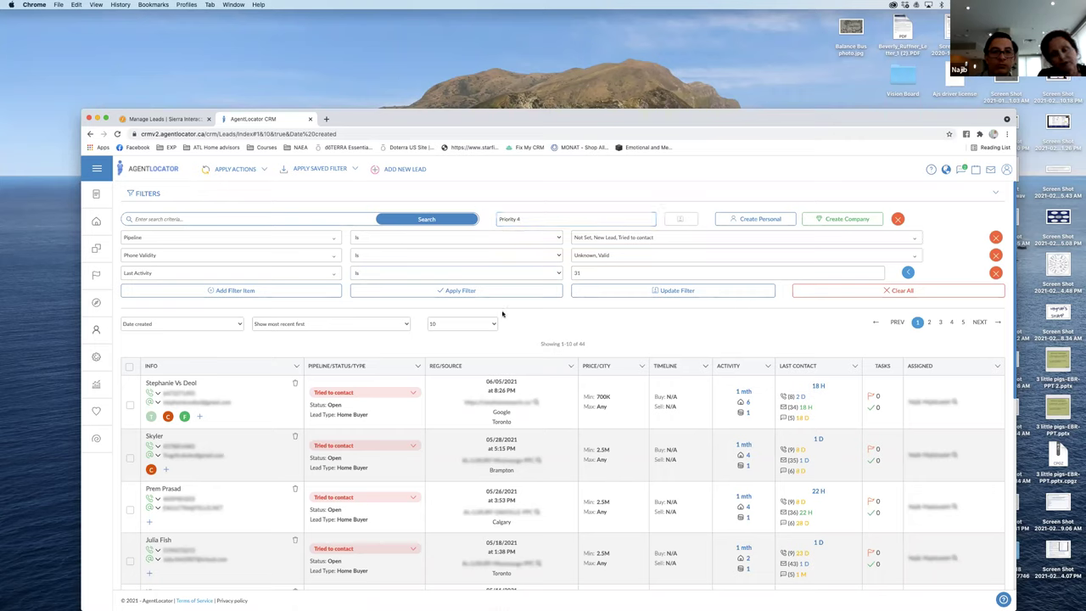
pyautogui.click(760, 219)
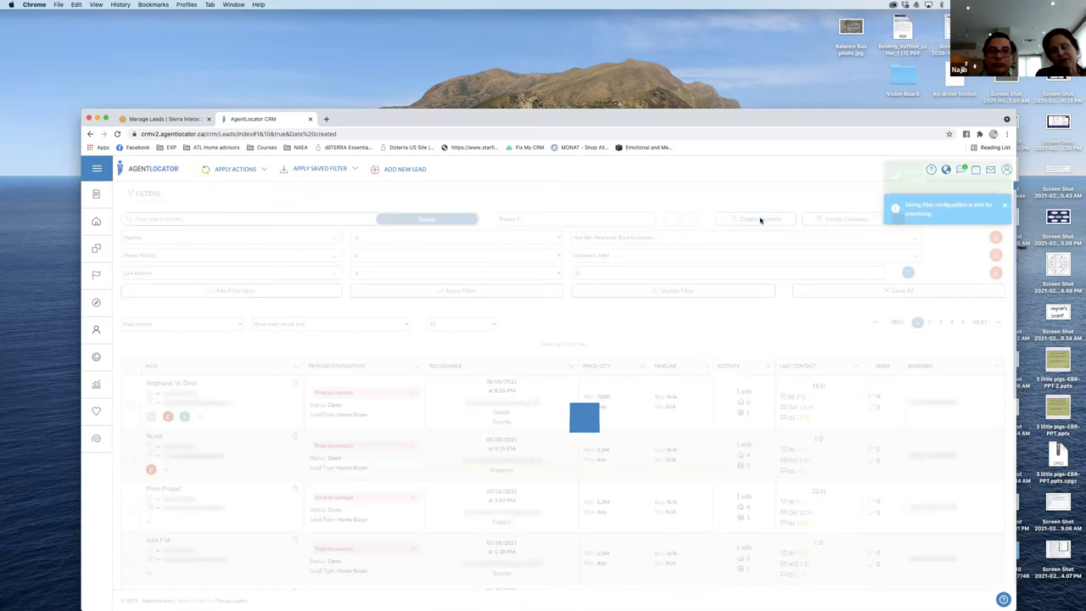
# Apply the saved company filter #4 Homework, and view the tags assigned to the second lead in the list.
pyautogui.click(323, 169)
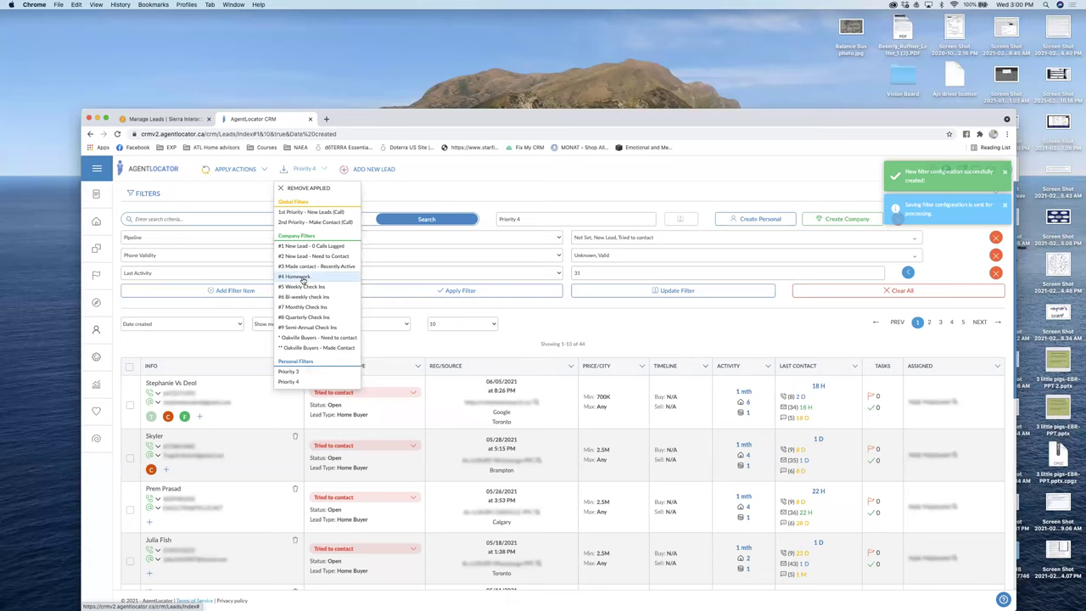
pyautogui.click(301, 278)
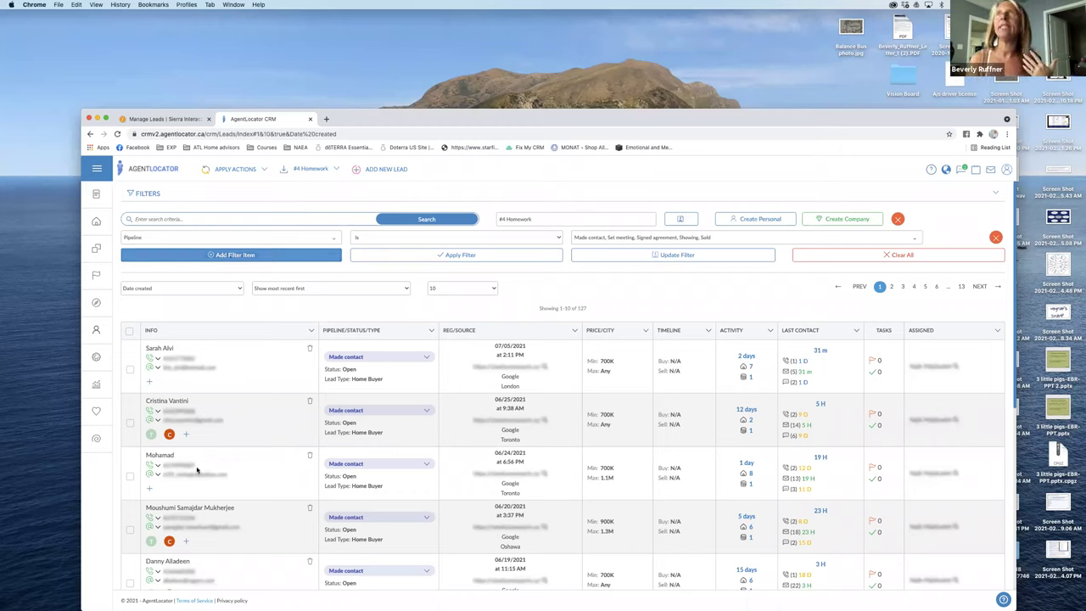
pyautogui.click(186, 435)
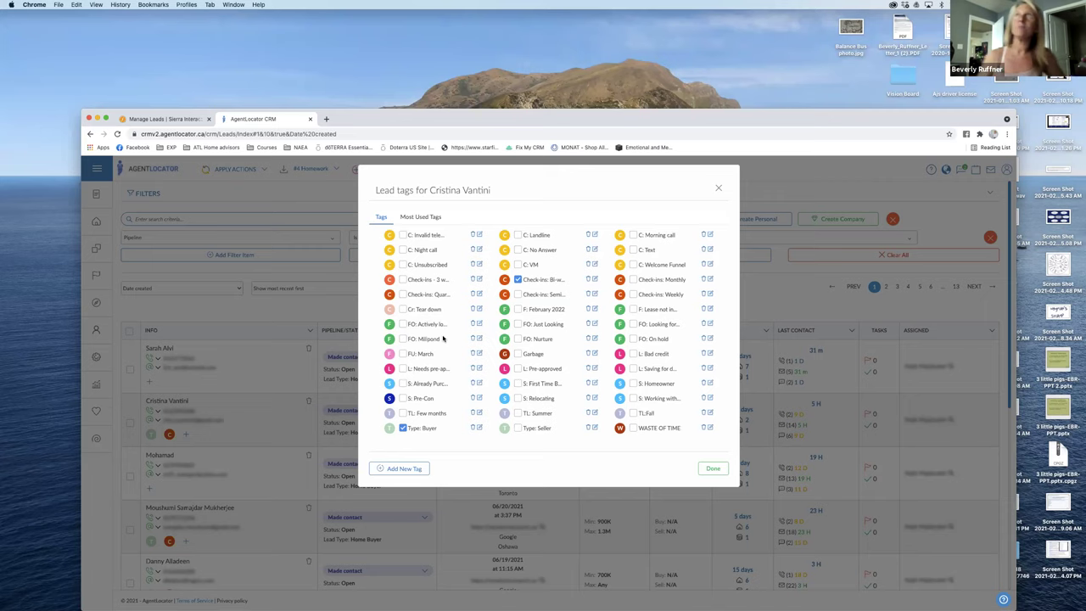
pyautogui.click(306, 306)
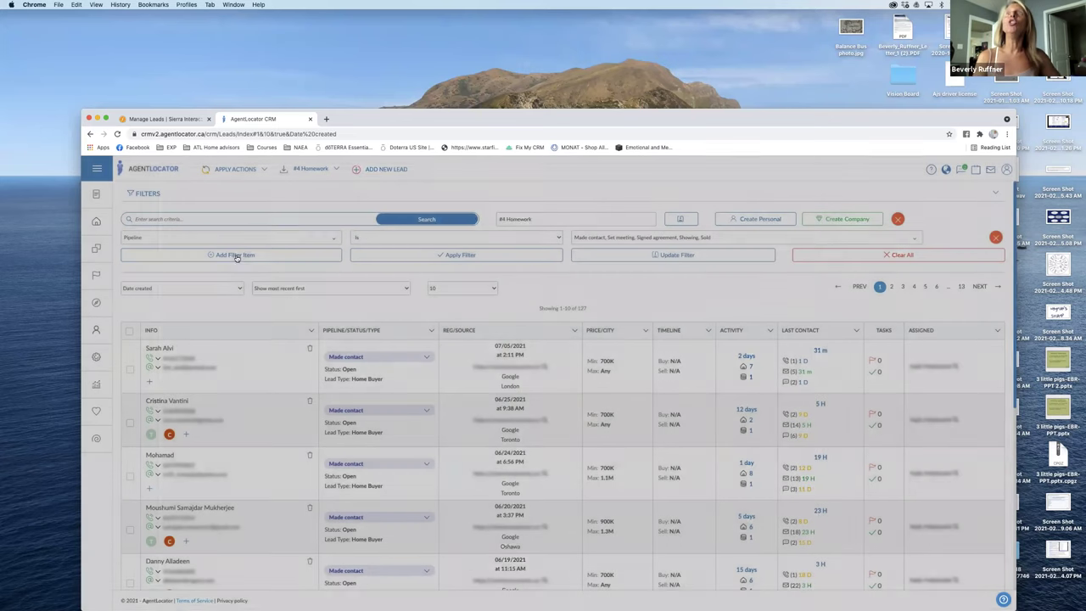
# Add a Tag filter item with the condition None and look through the selectable tags, leaving them all unselected.
pyautogui.click(238, 256)
pyautogui.click(226, 255)
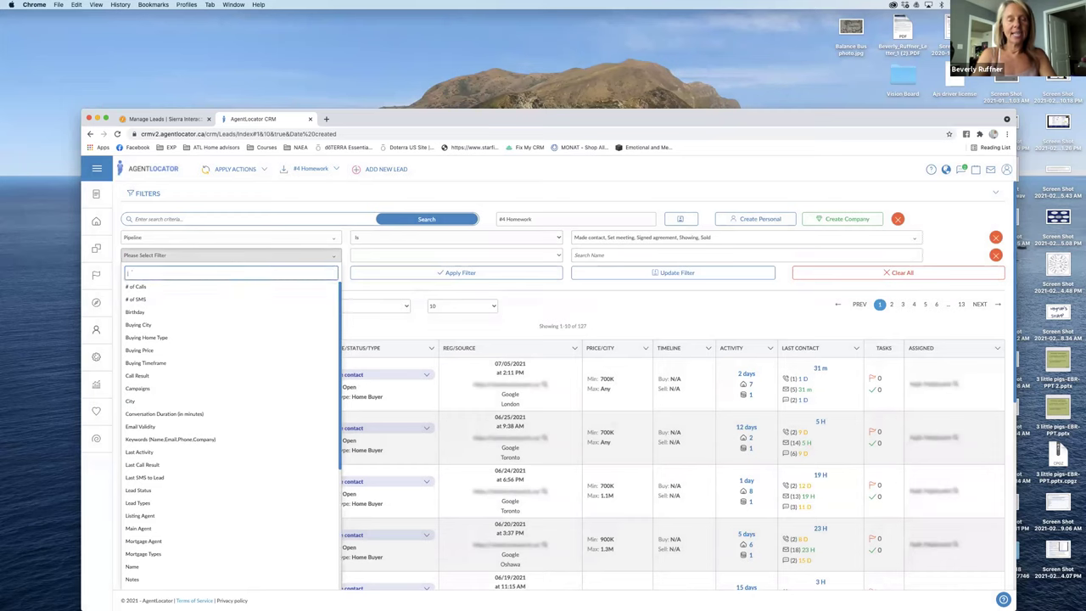
pyautogui.write('tag')
pyautogui.click(208, 287)
pyautogui.click(509, 257)
pyautogui.click(534, 263)
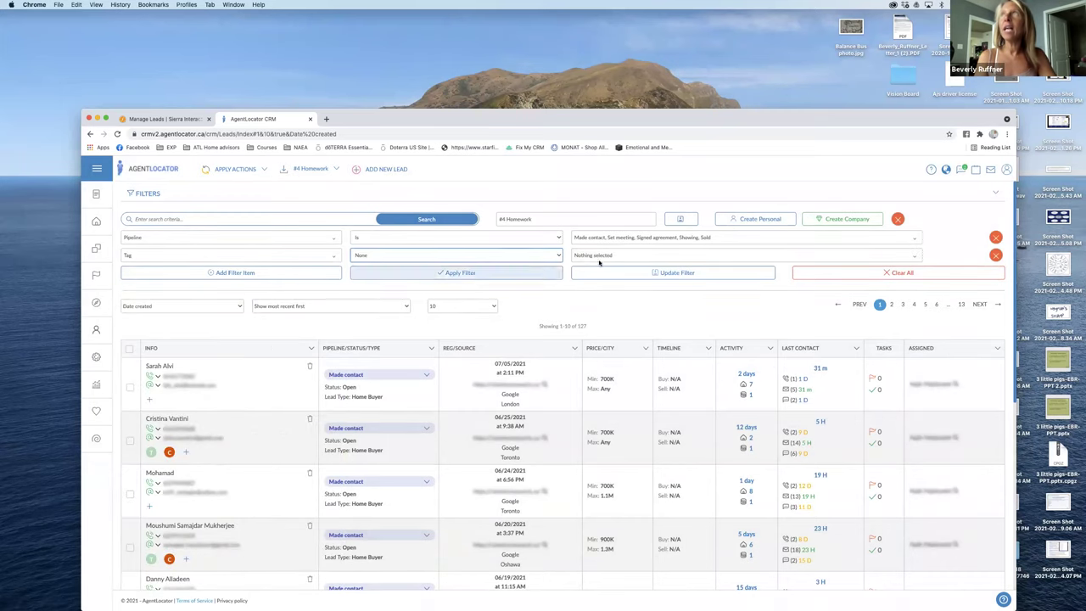
pyautogui.click(605, 257)
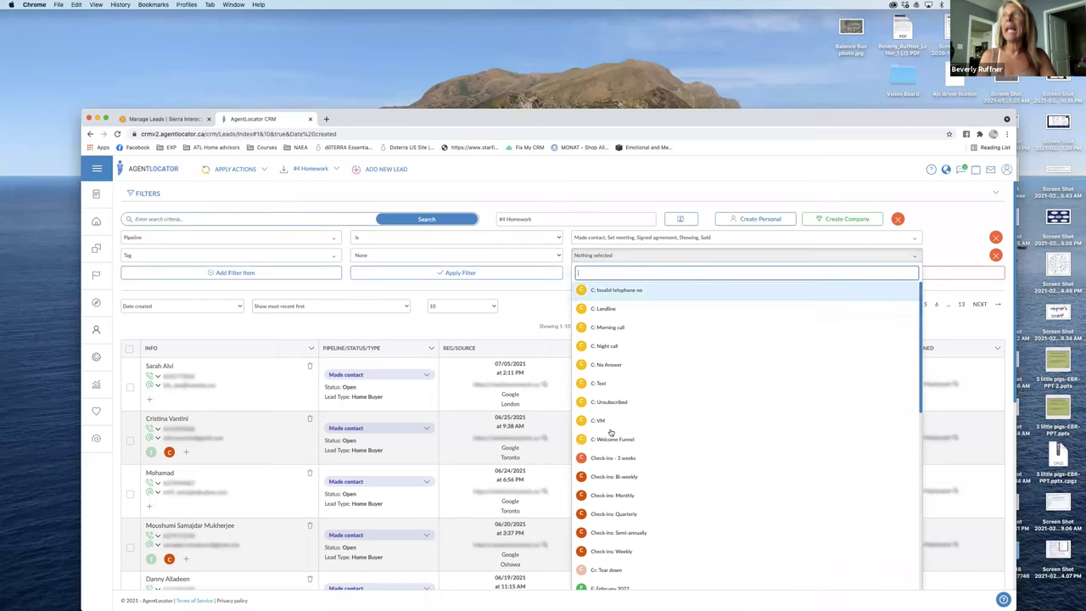
pyautogui.scroll(-5, 615, 482)
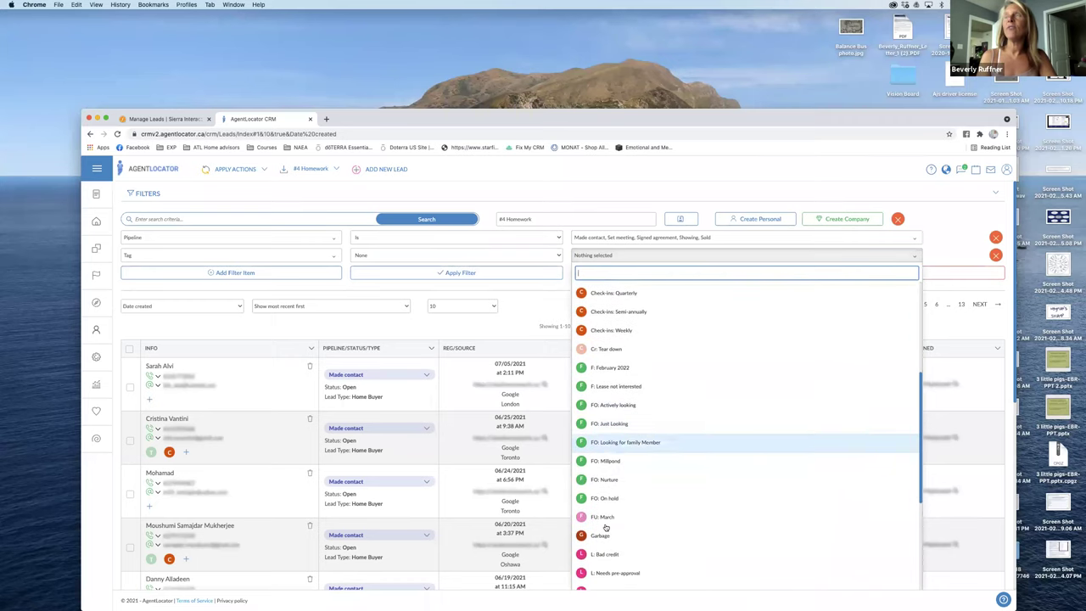
pyautogui.click(529, 303)
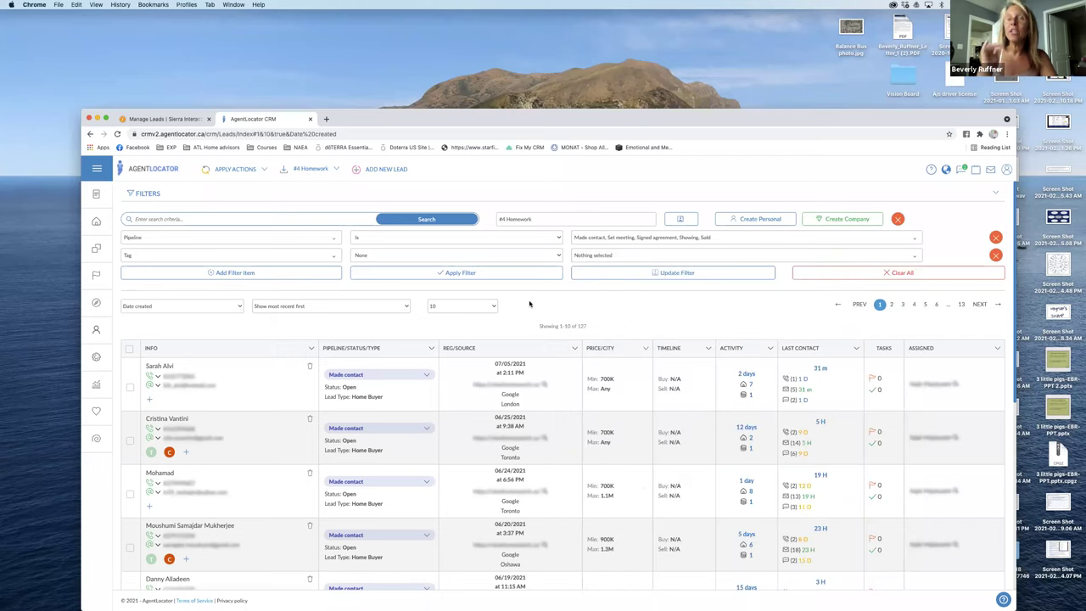